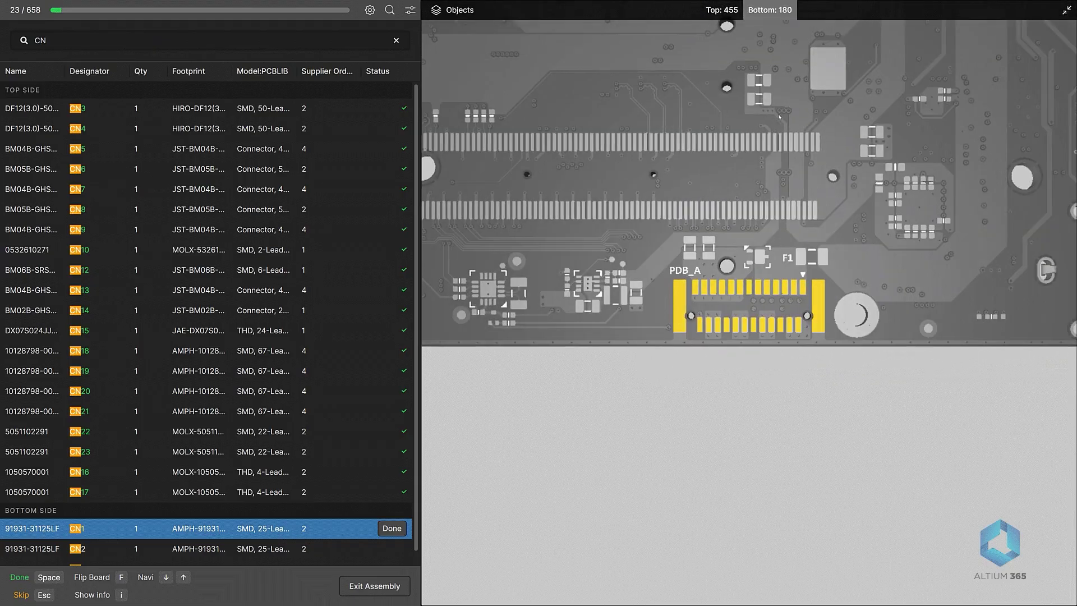
# - Mark connectors CN1 and CN2 as placed and open the IMU board's assembly view
pyautogui.press('space')
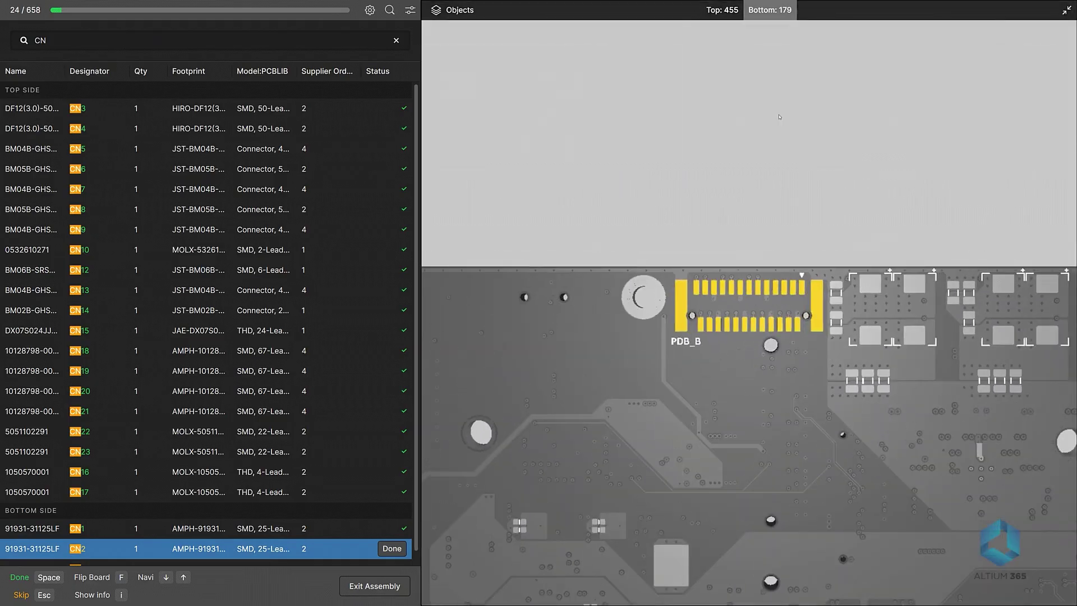
pyautogui.press('space')
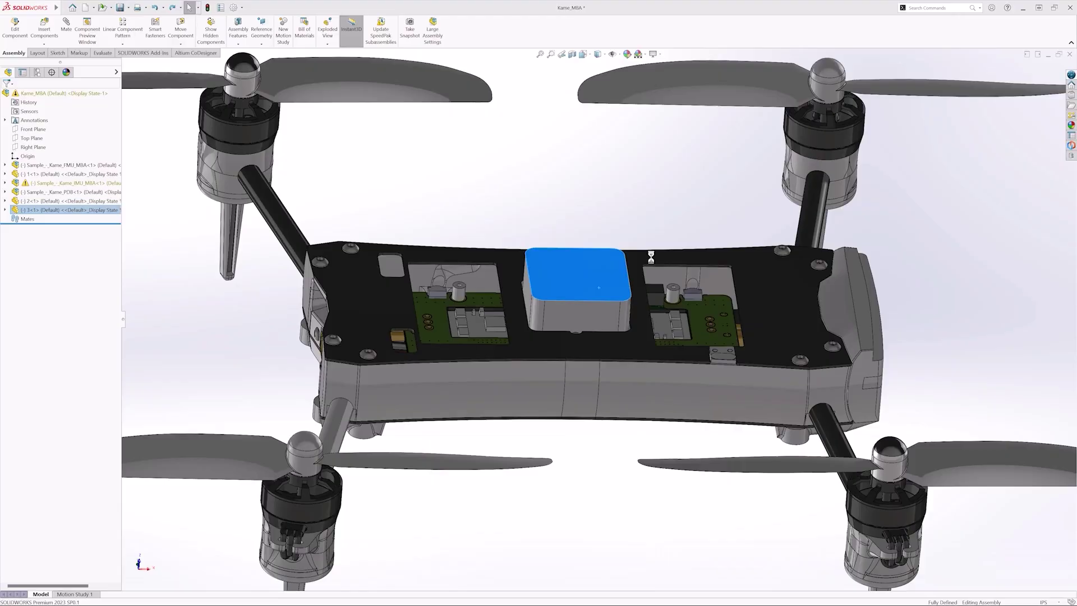
pyautogui.click(583, 287)
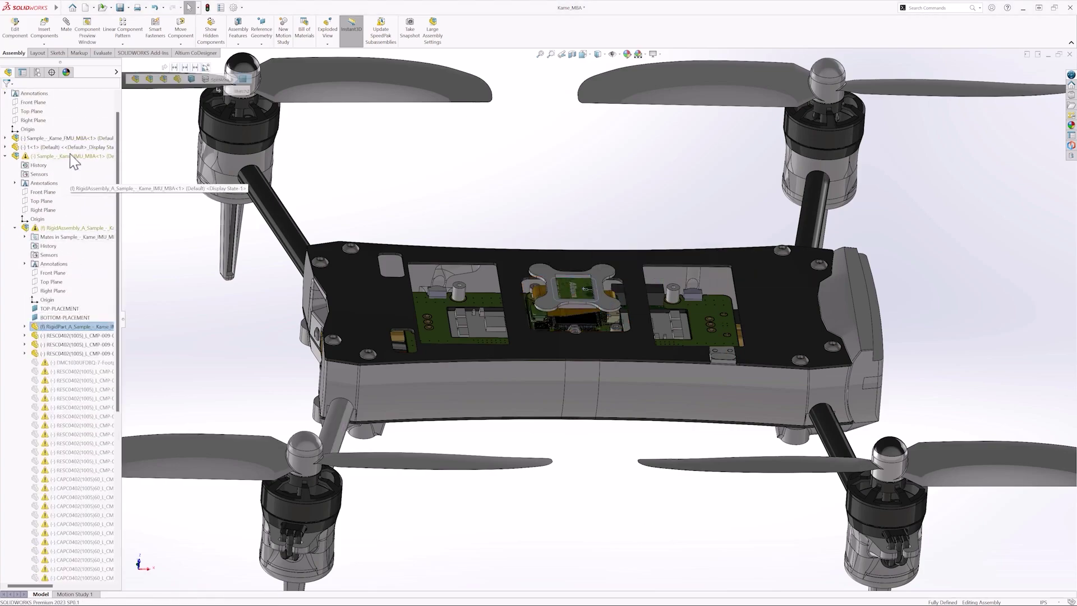
pyautogui.rightClick(73, 161)
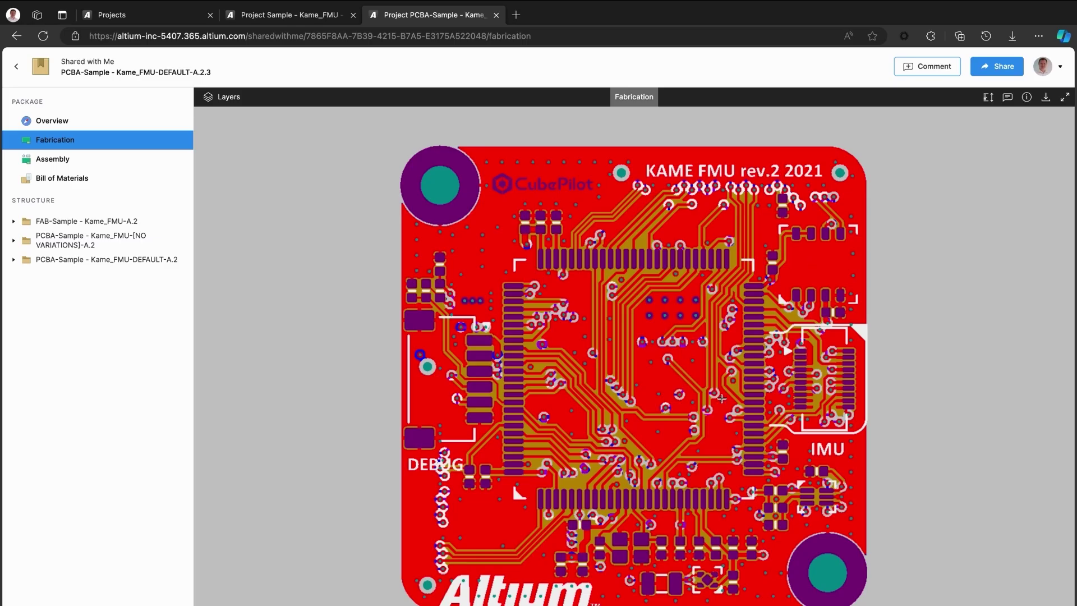
pyautogui.moveTo(722, 399); pyautogui.dragTo(760, 423)
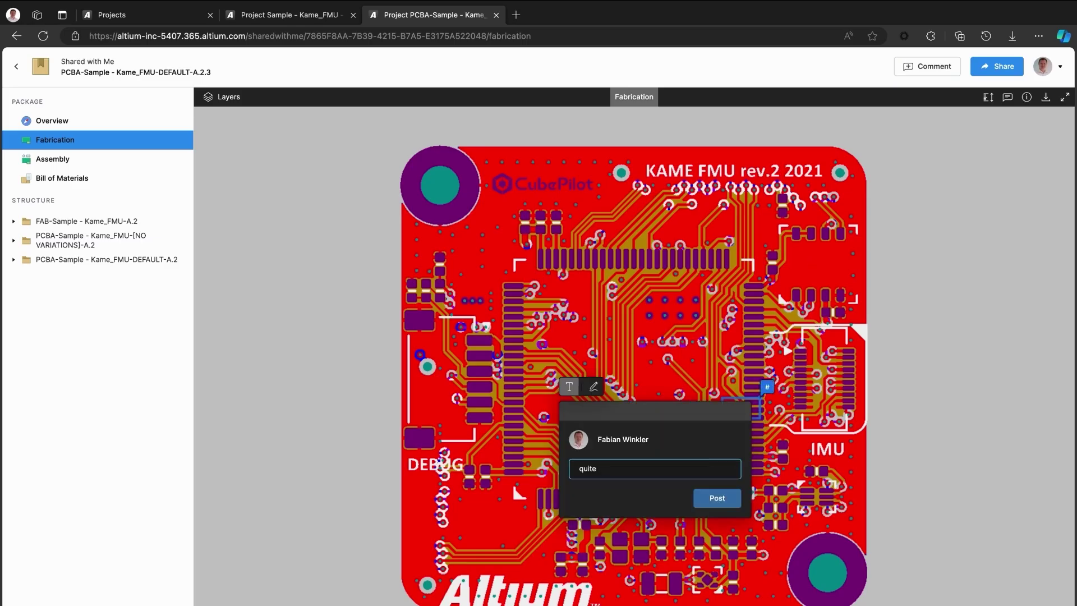
pyautogui.click(60, 161)
# - Jump to the VCC3 net and switch to the 3D board view
pyautogui.write('vcc3')
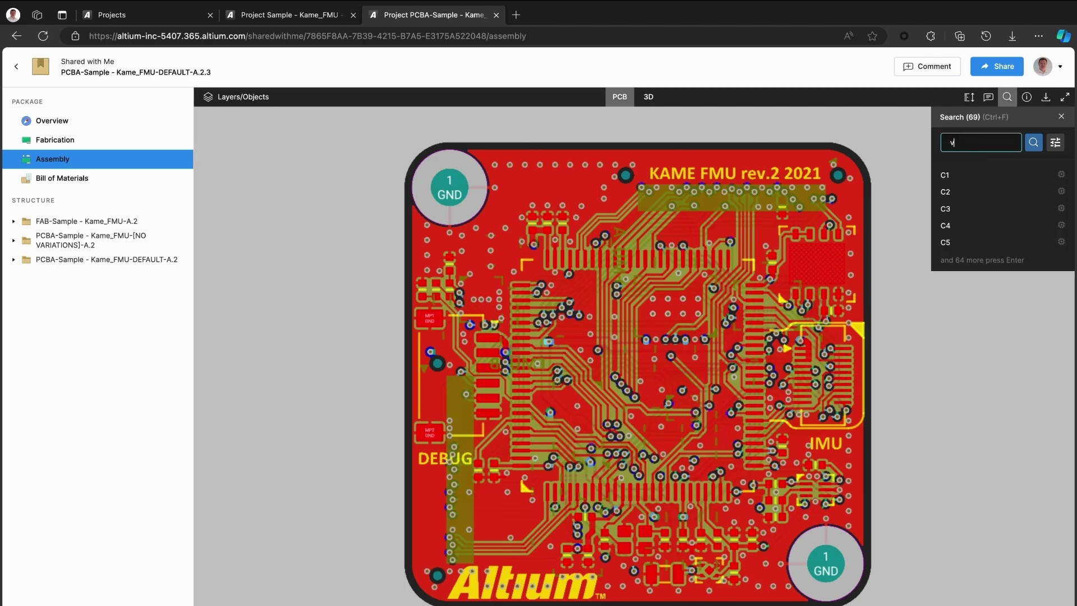
pyautogui.click(962, 179)
pyautogui.click(647, 98)
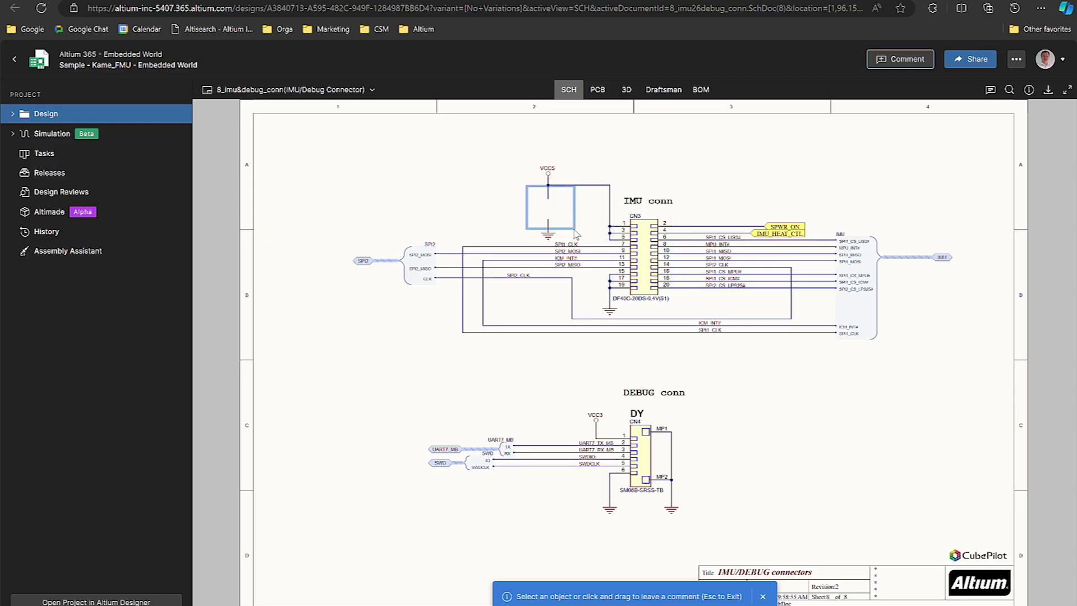
pyautogui.click(574, 231)
pyautogui.write('@')
pyautogui.click(830, 246)
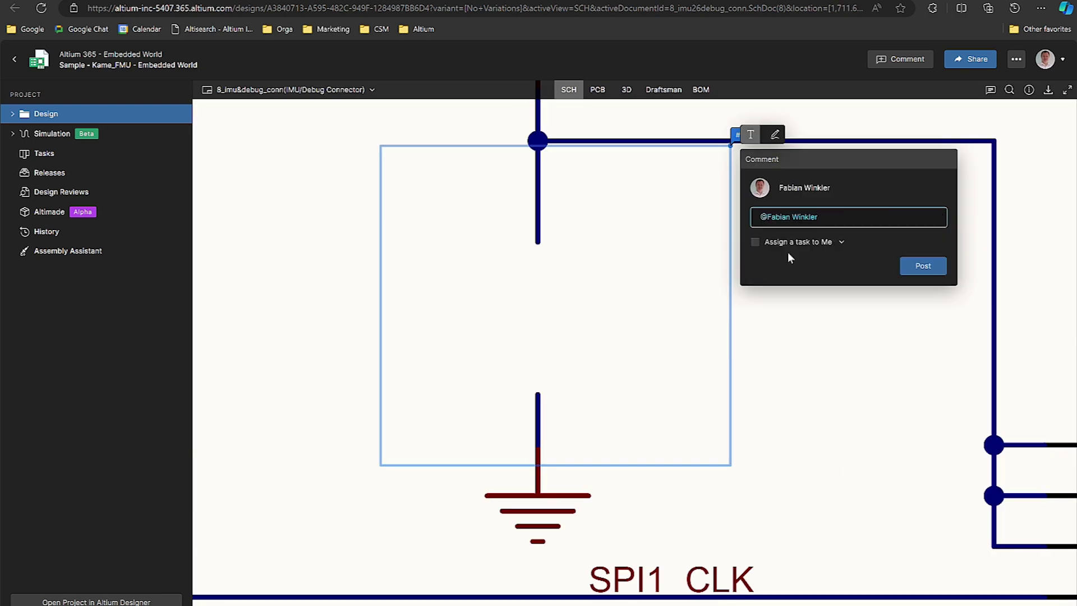
pyautogui.click(774, 134)
pyautogui.moveTo(539, 329); pyautogui.dragTo(537, 382)
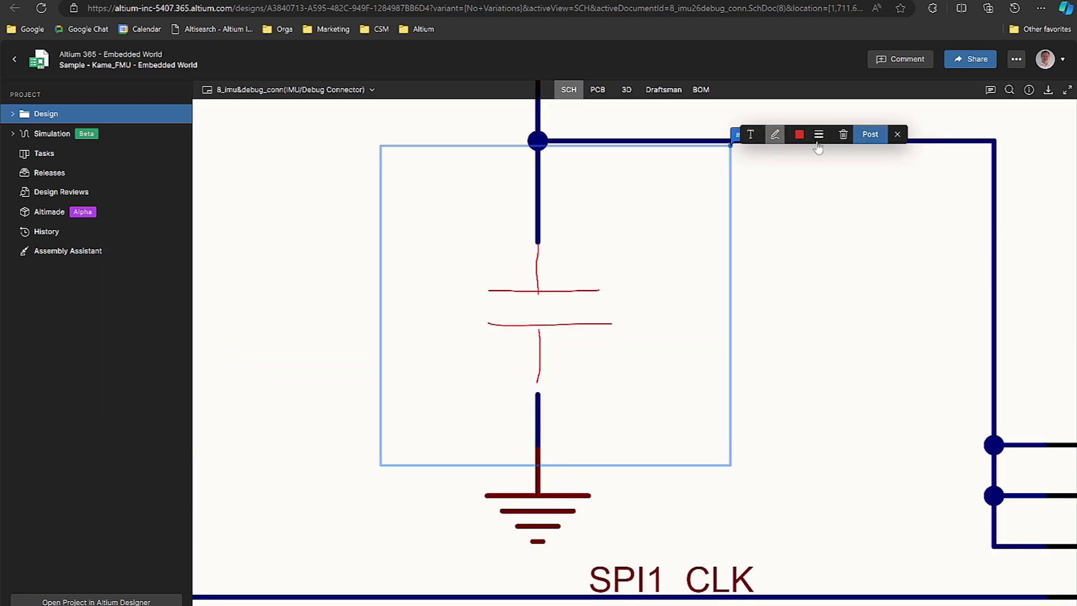
pyautogui.click(869, 134)
pyautogui.write('ple')
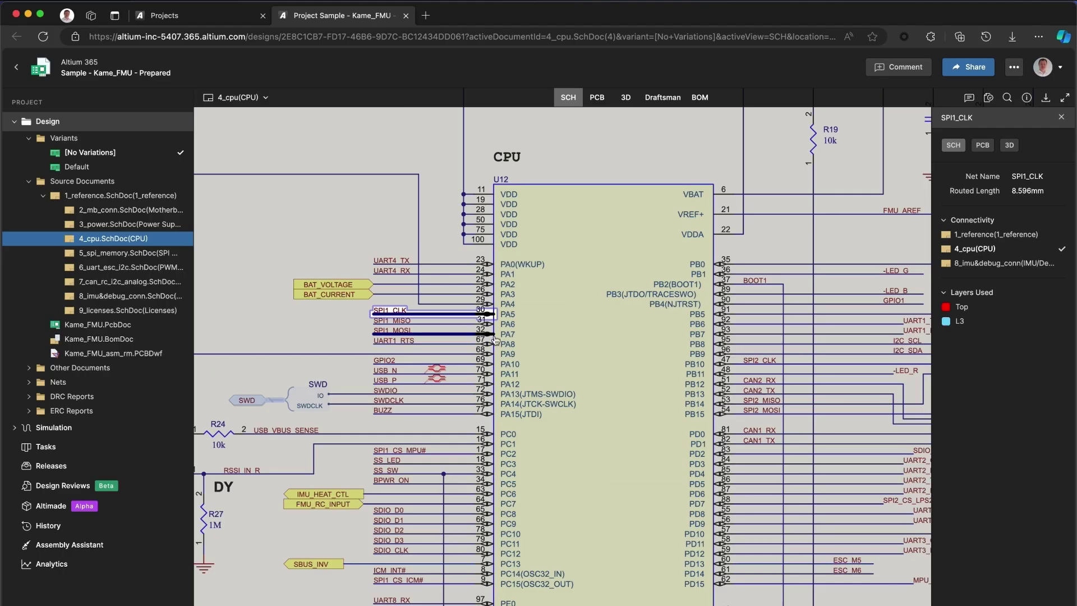
pyautogui.write('@Software Engineers what is the supported speed for SPI?')
pyautogui.click(714, 302)
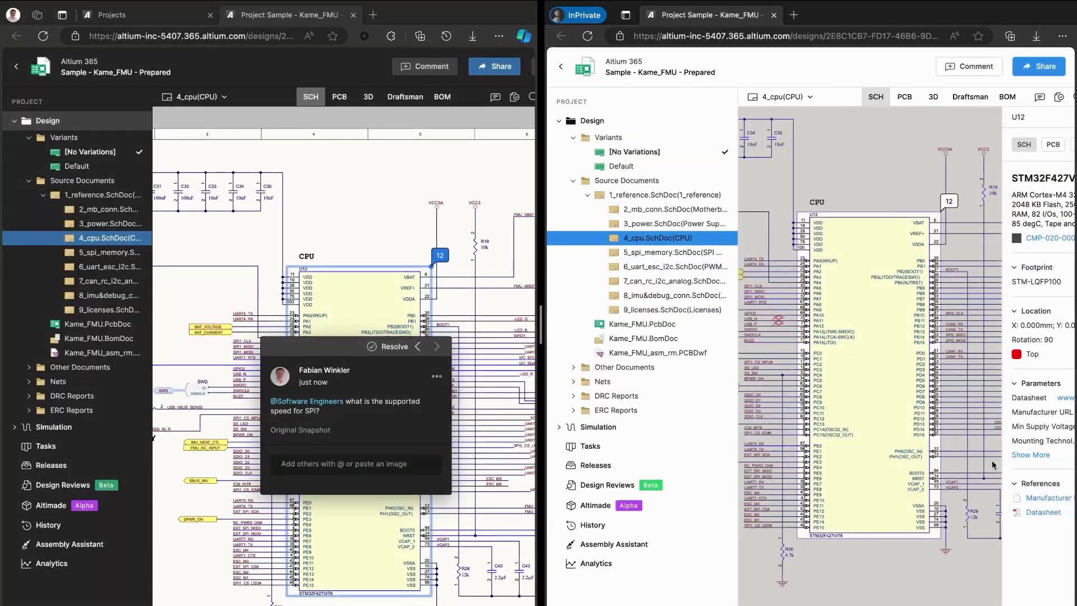
pyautogui.click(1041, 512)
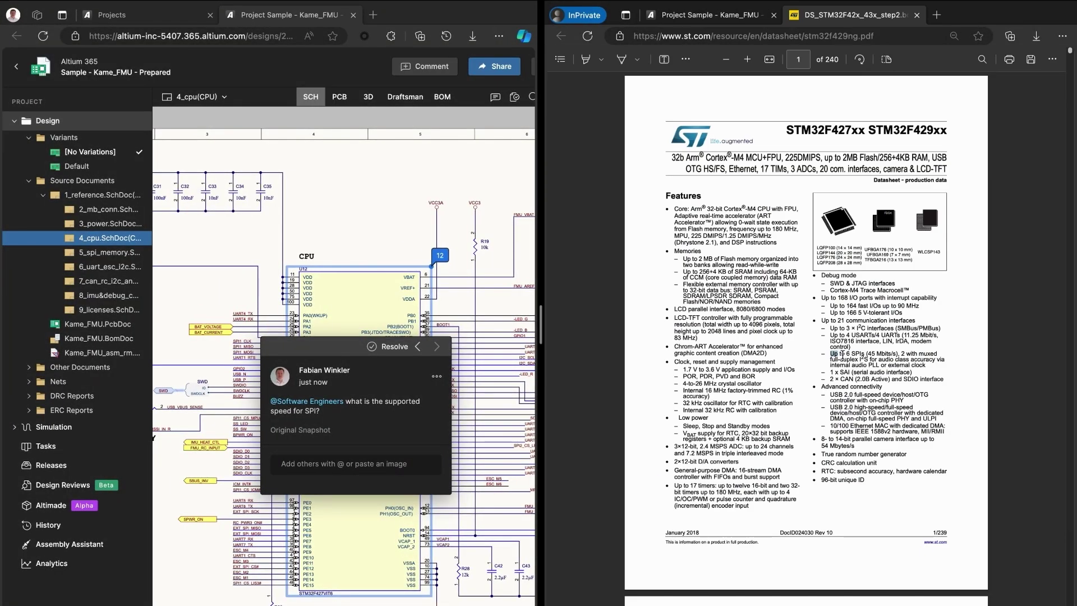
pyautogui.click(729, 15)
pyautogui.write('@Electrical Engineers')
pyautogui.write('Up to 6 SPIs (45 Mbits/s), 2 with muxed full-duplex I2S for audio class accuracy via internal audio PLL or external clock')
pyautogui.press('Return')
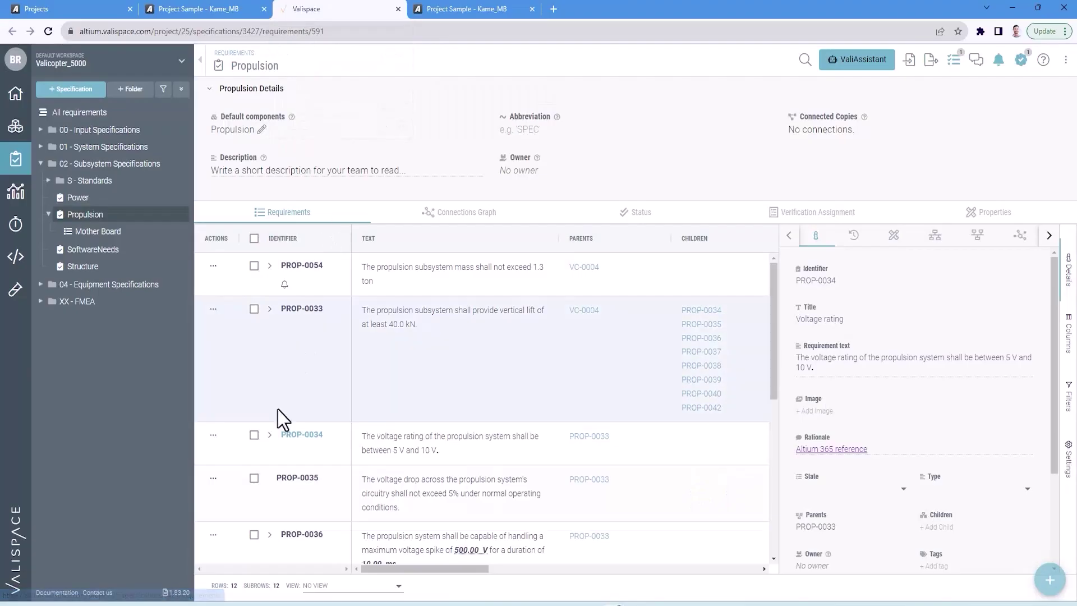
# - Toggle requirement PROP-0034 verified and back to not verified, checking its status in Valispace
pyautogui.click(270, 435)
pyautogui.click(280, 418)
pyautogui.click(280, 498)
pyautogui.moveTo(396, 568); pyautogui.dragTo(588, 573)
pyautogui.click(463, 11)
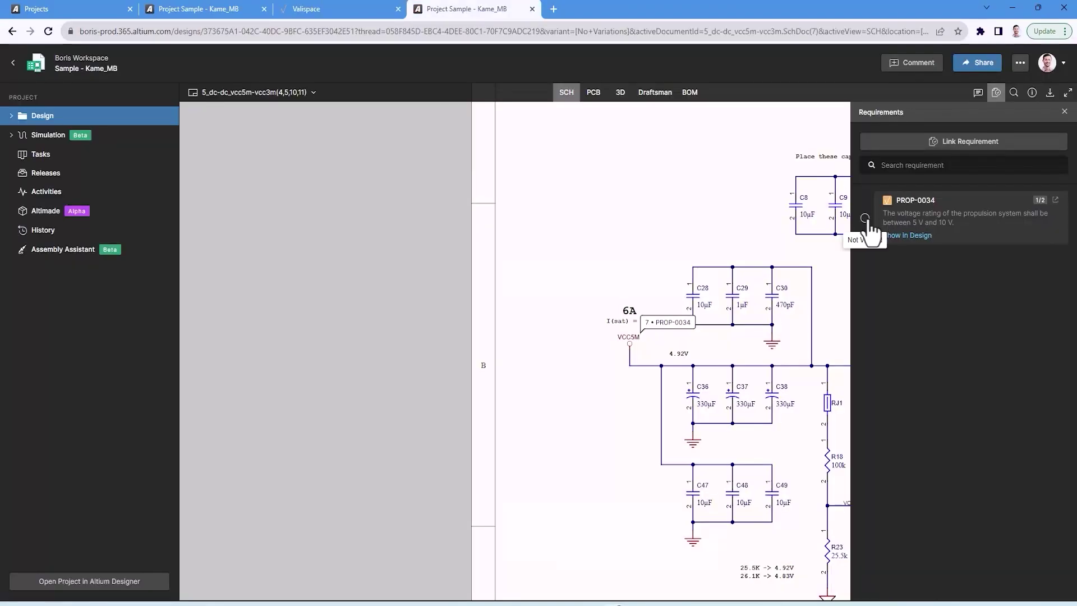
pyautogui.click(864, 218)
pyautogui.click(342, 9)
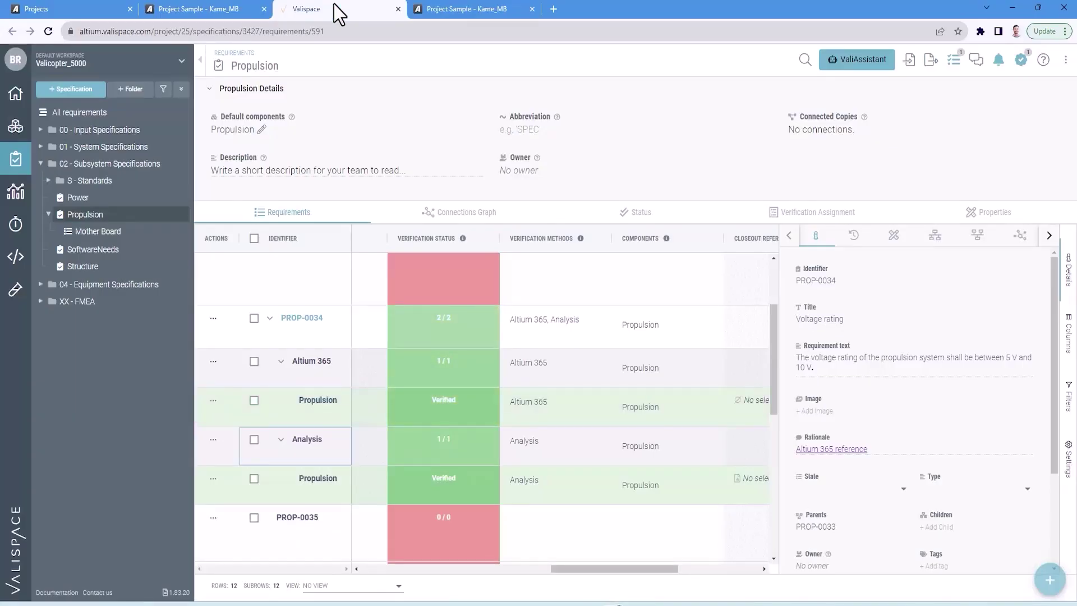
pyautogui.click(477, 8)
pyautogui.click(342, 9)
pyautogui.click(456, 408)
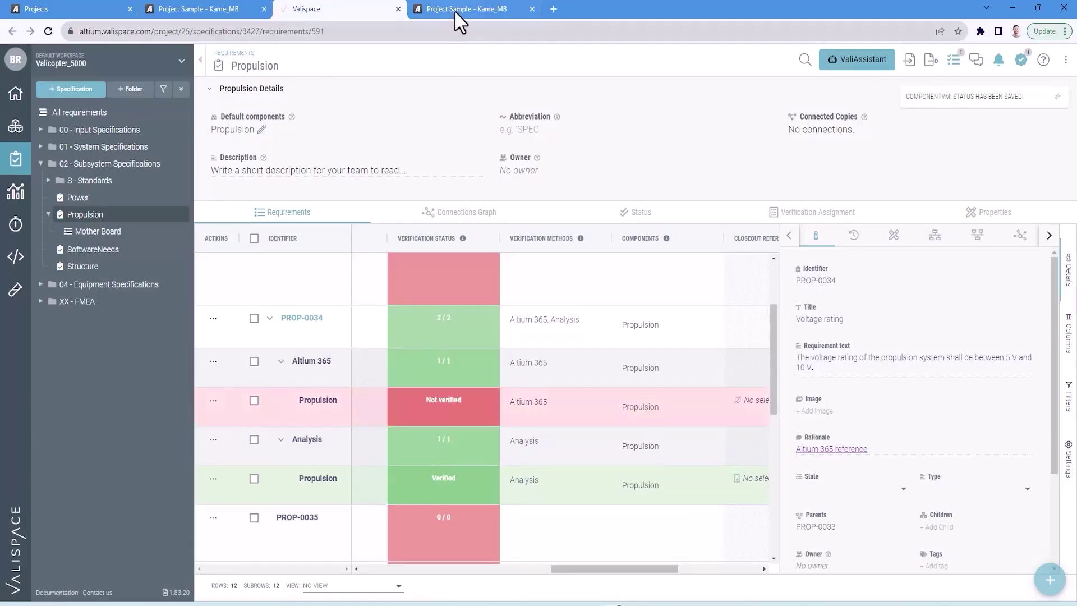
pyautogui.click(476, 9)
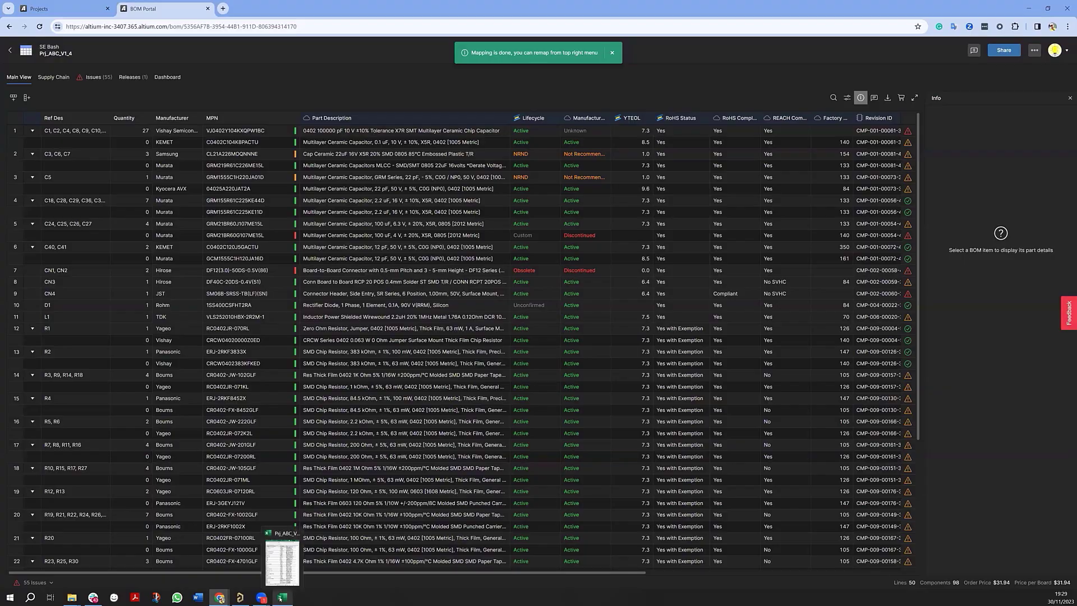
# - Minimise the spreadsheet BOM to reveal the BOM Portal grid
pyautogui.click(282, 555)
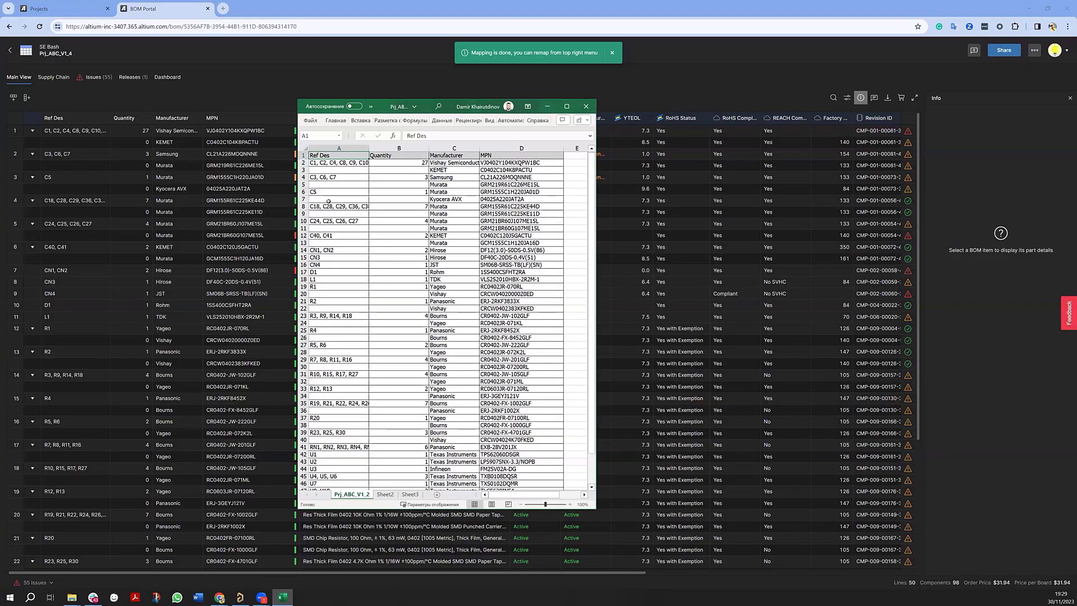
pyautogui.click(547, 106)
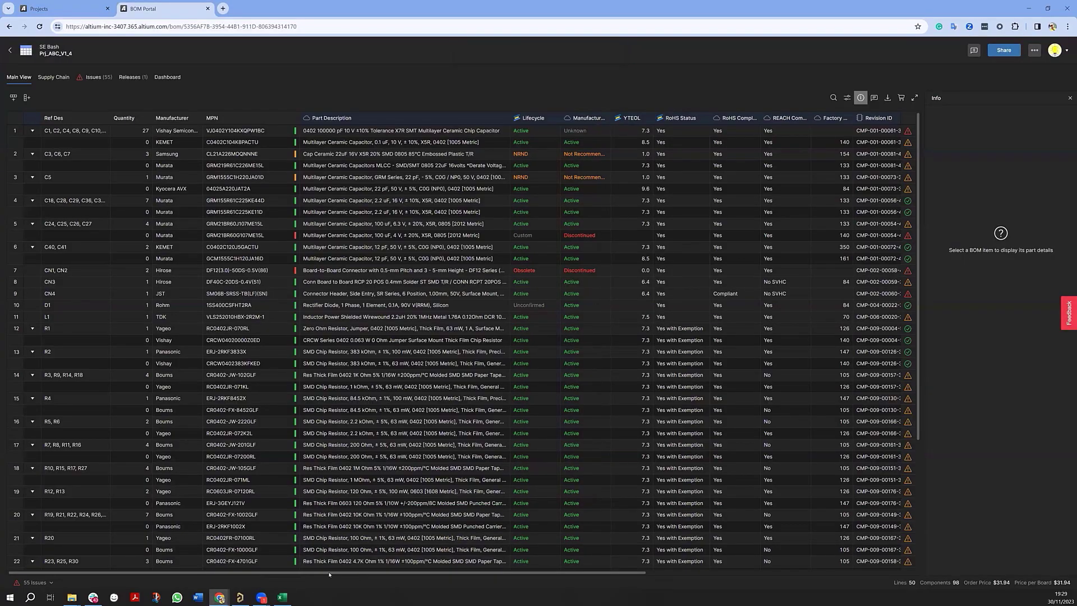
pyautogui.moveTo(330, 573); pyautogui.dragTo(385, 580)
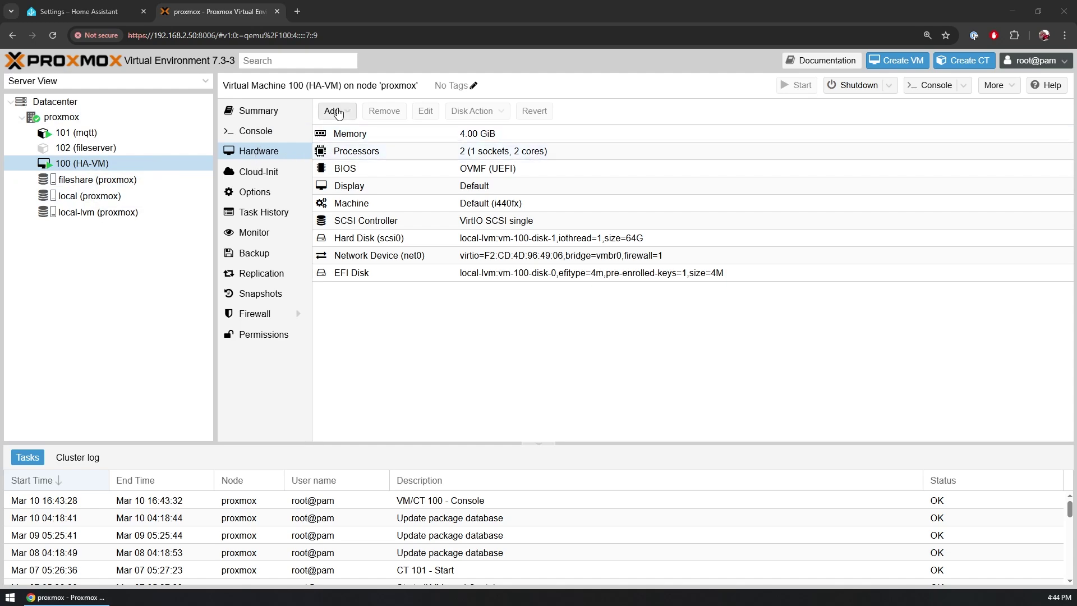
# - Add the Sonoff Zigbee dongle to VM 100 as a USB device by vendor/device ID
pyautogui.click(342, 111)
pyautogui.click(366, 214)
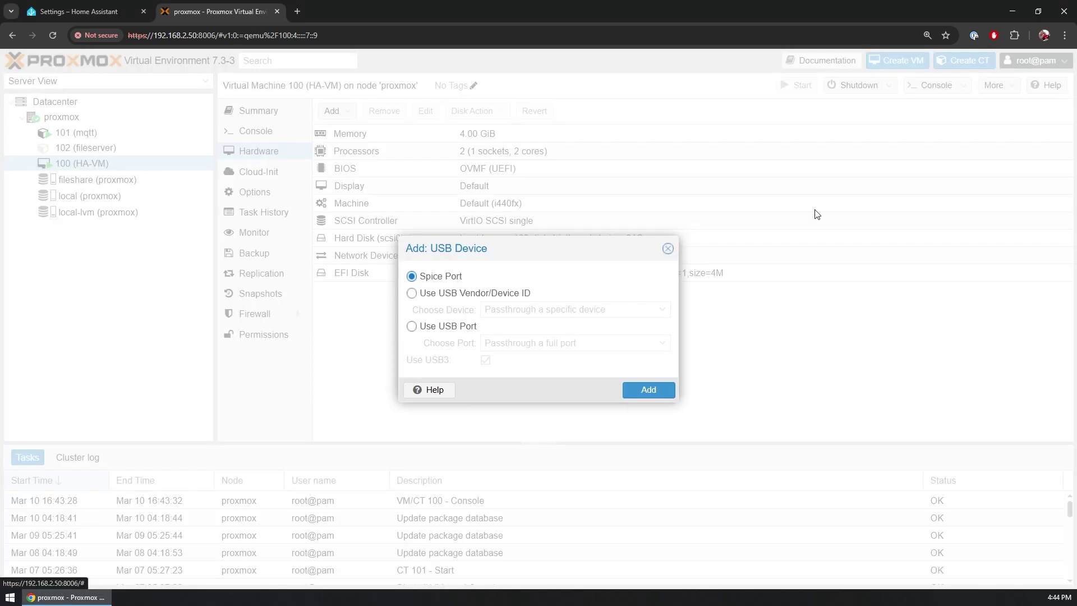
pyautogui.click(471, 293)
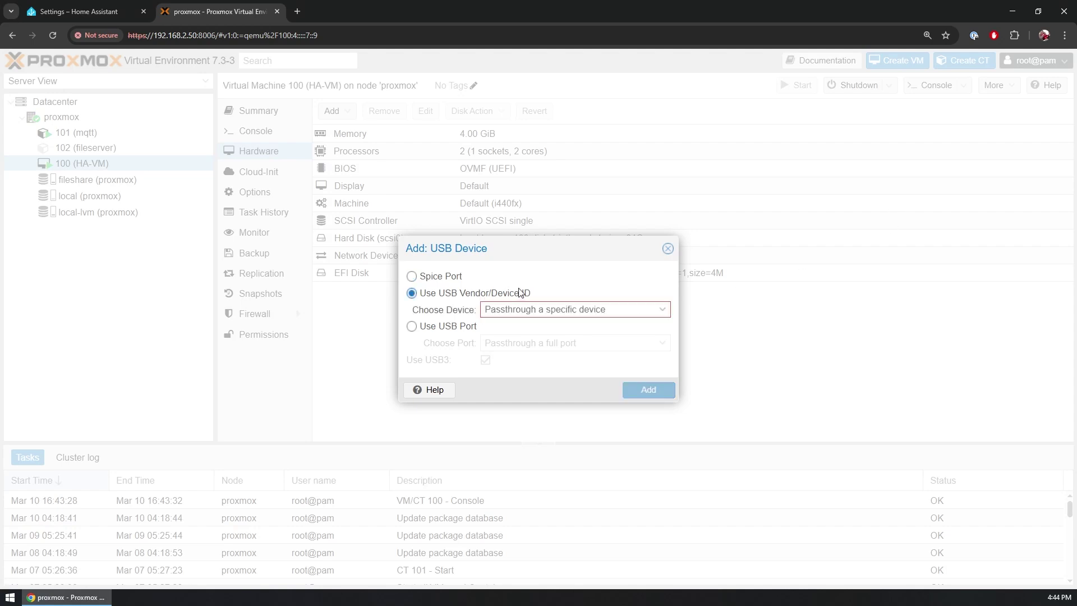
pyautogui.click(591, 310)
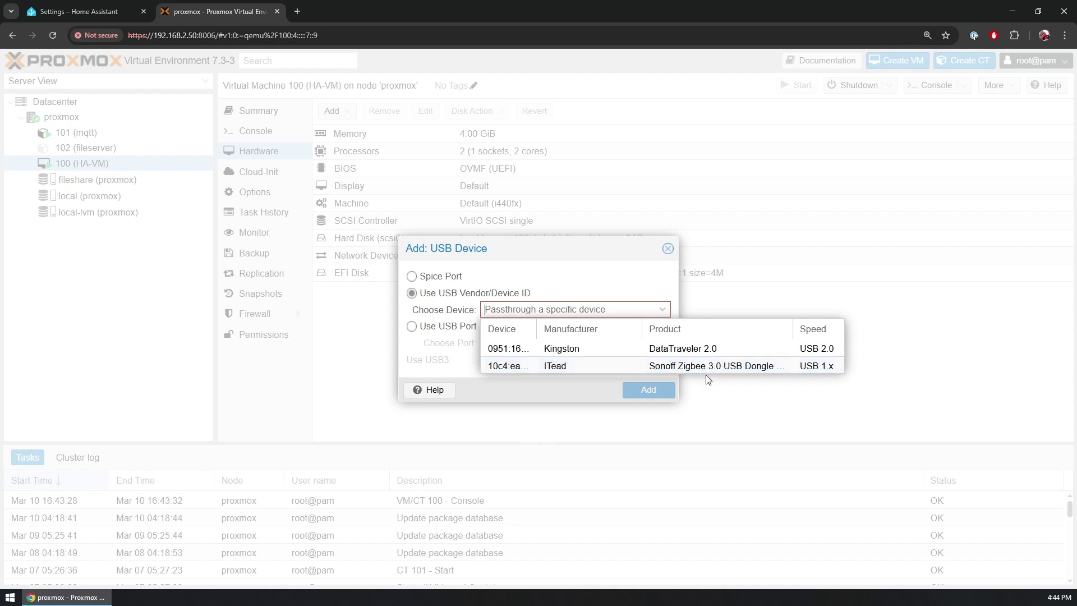
pyautogui.click(734, 368)
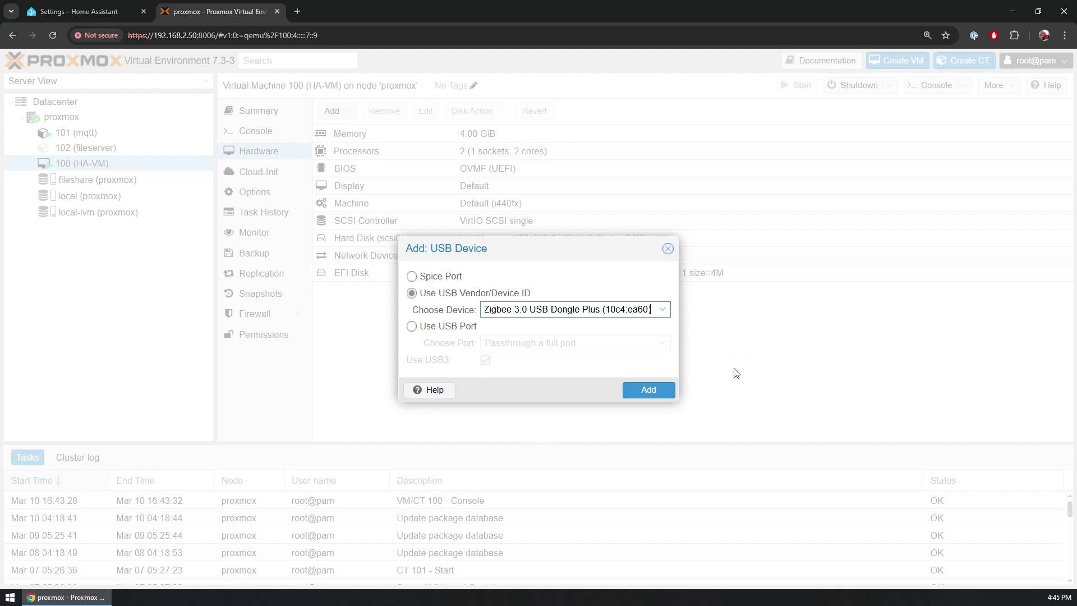
pyautogui.click(642, 391)
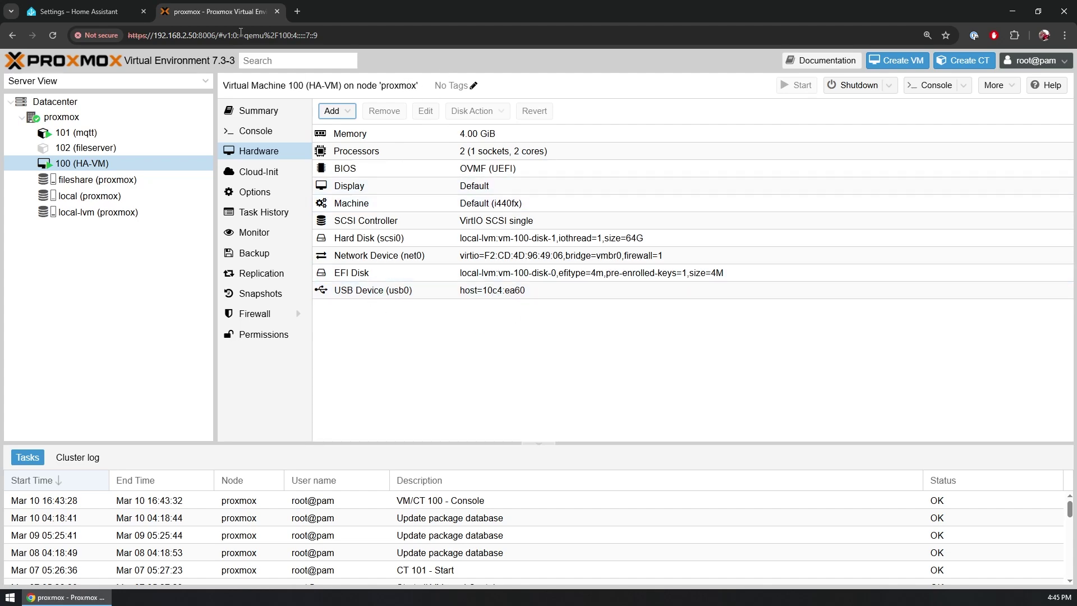
pyautogui.click(97, 12)
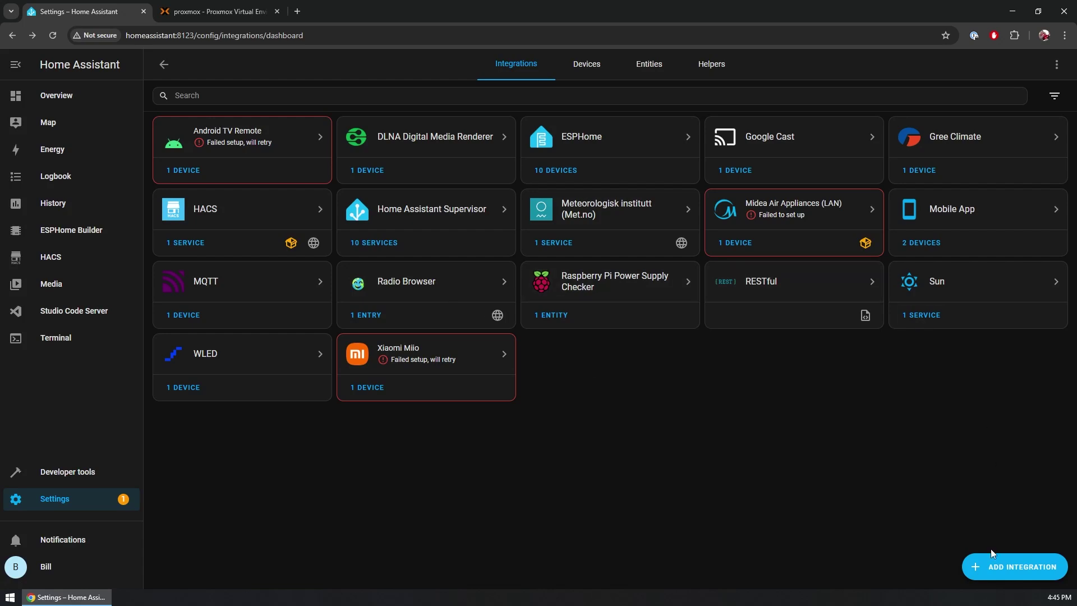
# - Start a Zigbee Home Automation integration with the ZNP radio type, then abandon it for Settings
pyautogui.click(988, 572)
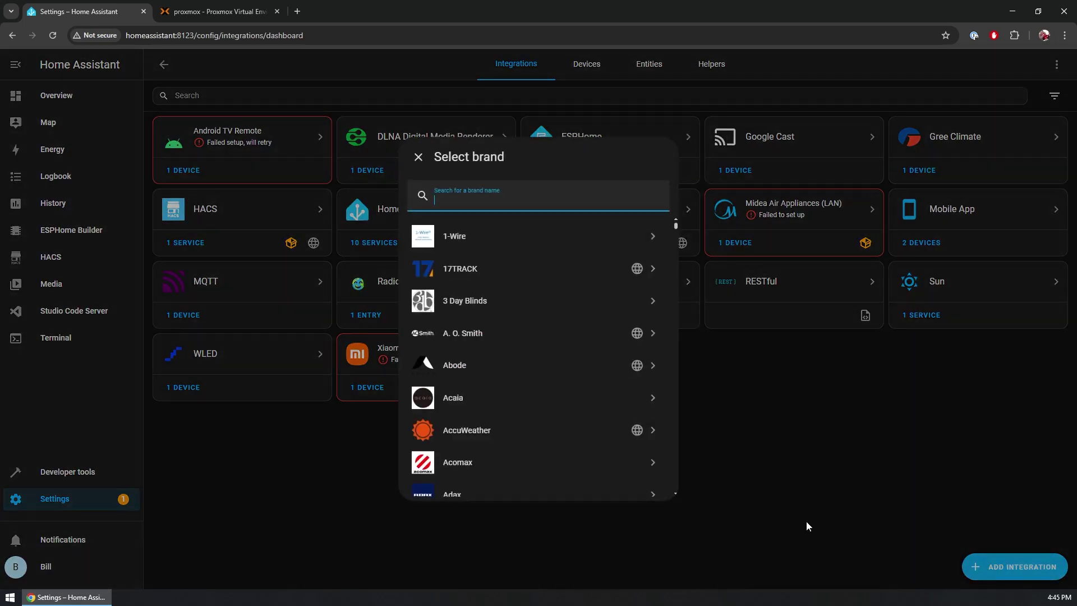
pyautogui.write('zigbee')
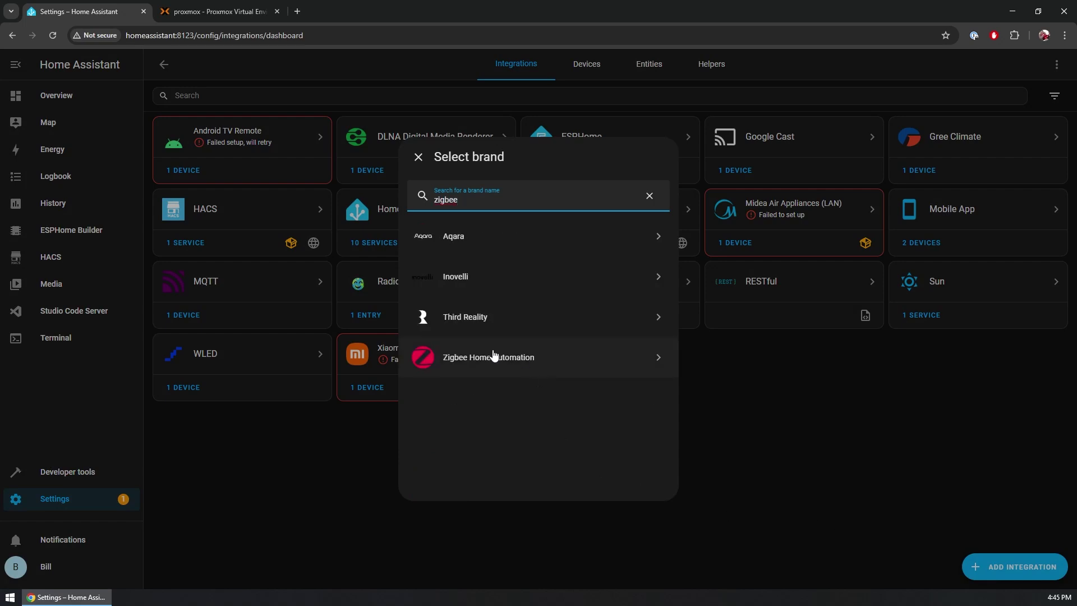
pyautogui.click(490, 356)
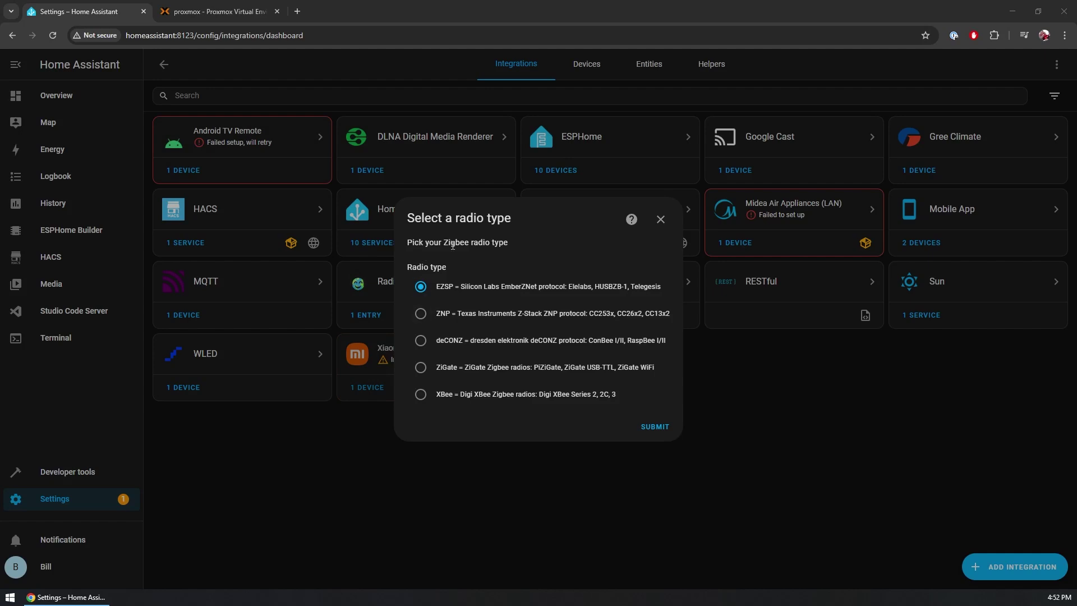
pyautogui.click(421, 316)
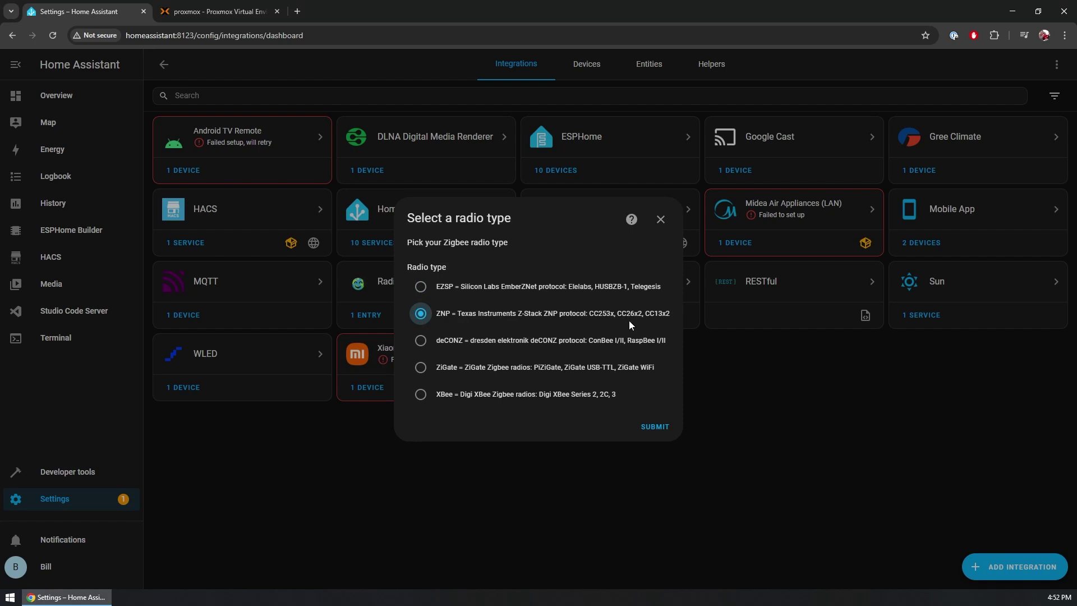
pyautogui.click(654, 429)
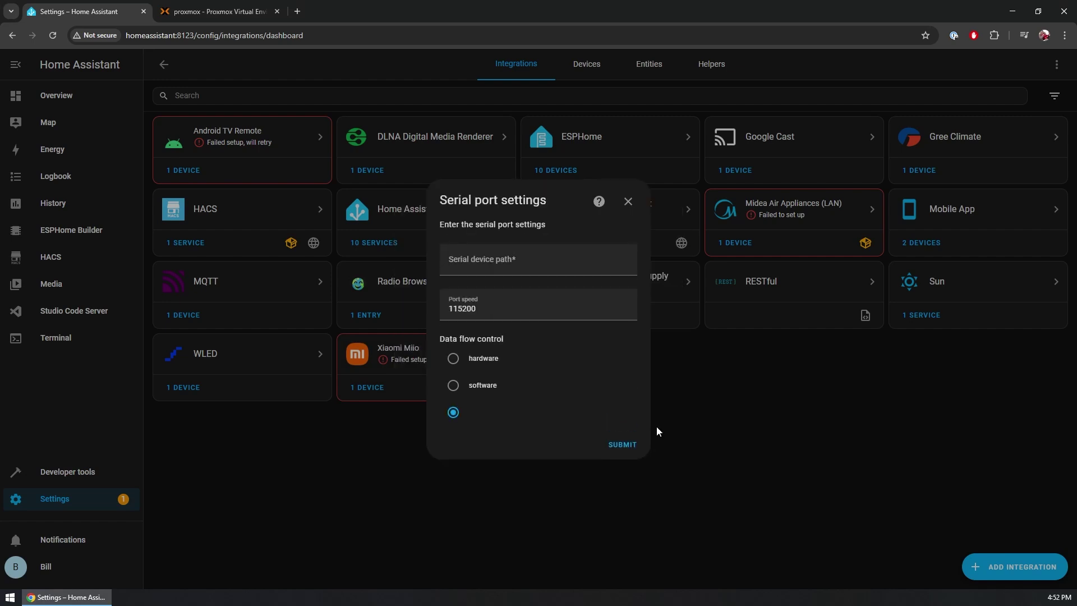
pyautogui.click(486, 258)
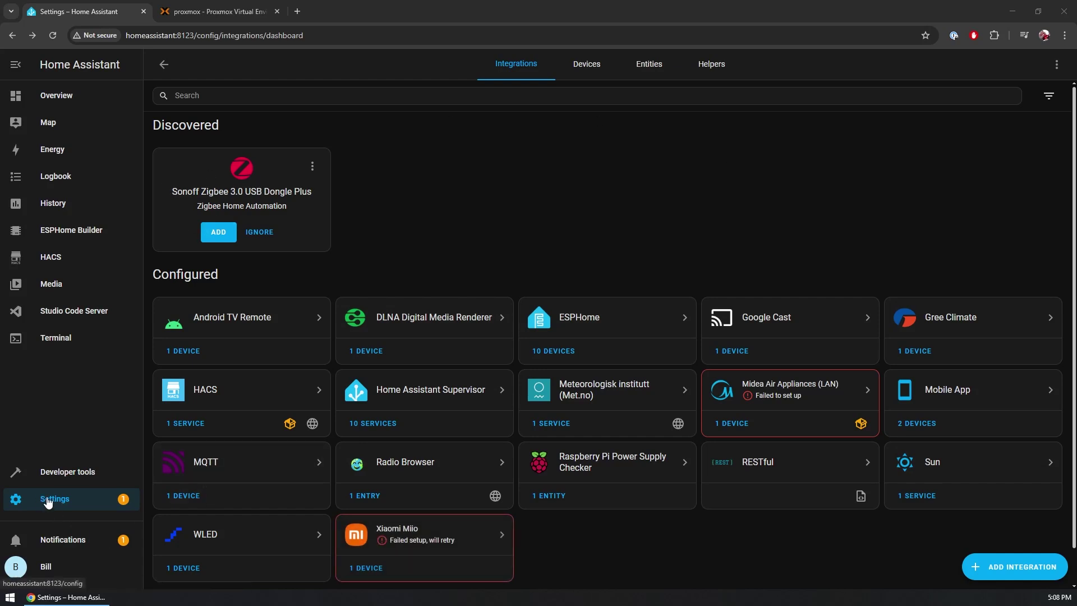
pyautogui.click(48, 502)
# - Open the All hardware list under System > Hardware
pyautogui.scroll(-2, 574, 424)
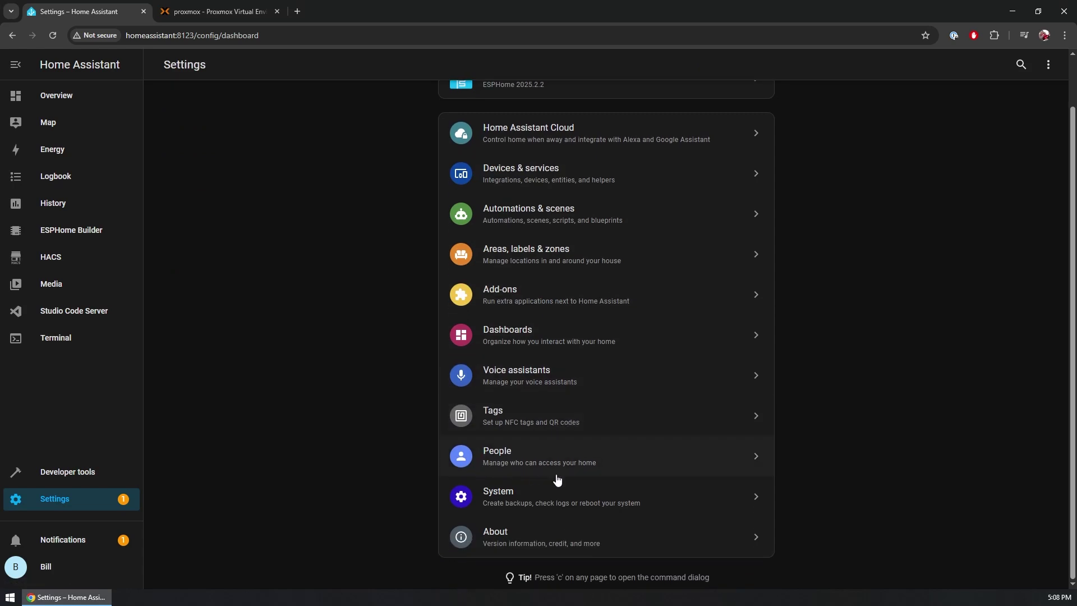
pyautogui.click(517, 499)
pyautogui.click(521, 439)
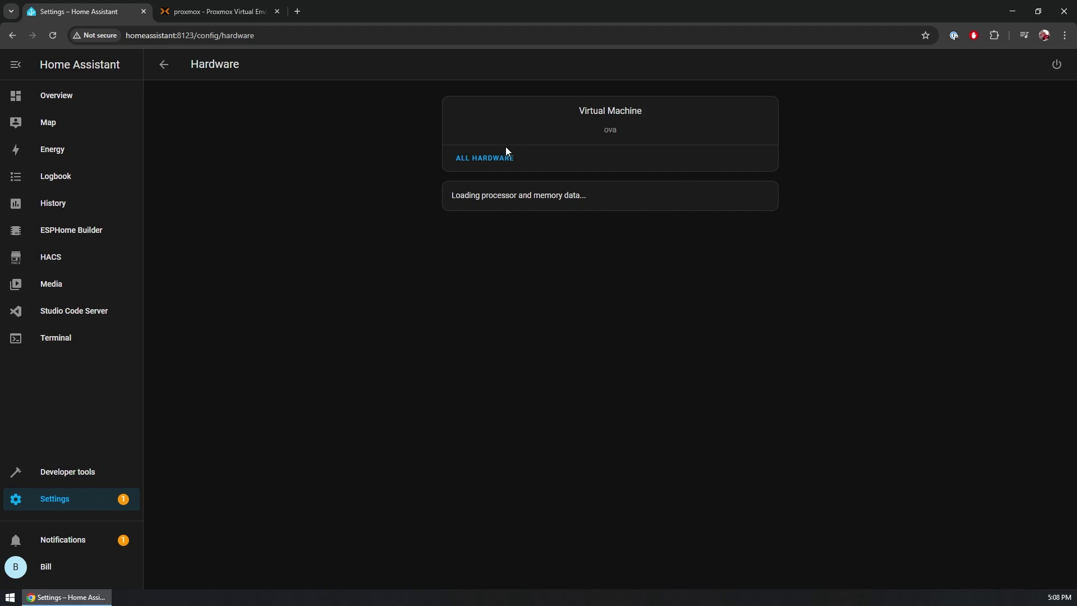
pyautogui.click(496, 158)
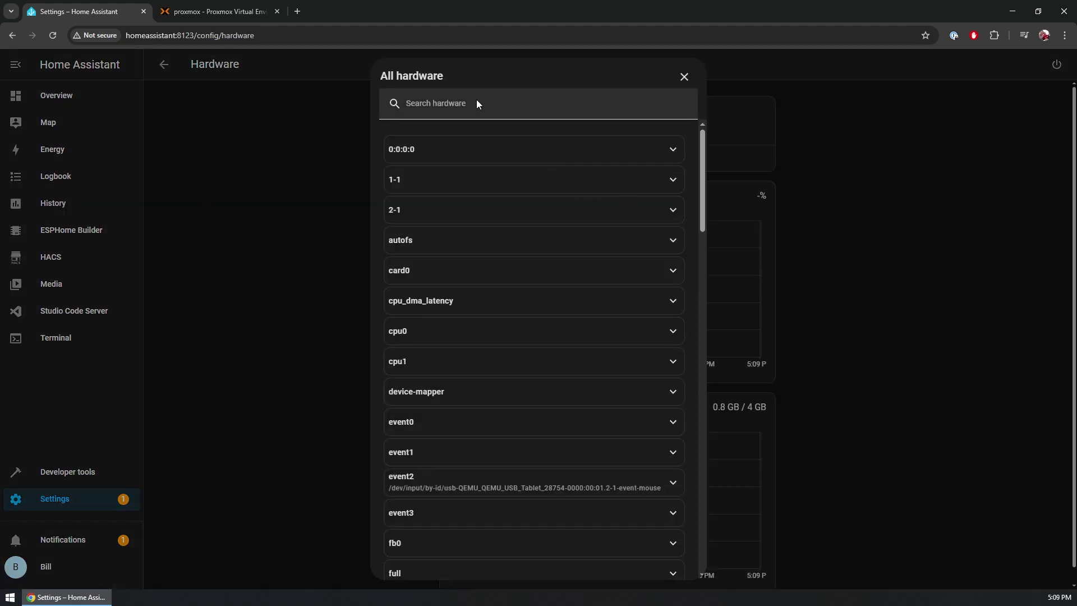
# - Inspect ttyUSB0 as the Sonoff dongle, then show the HA-VM's shutdown options in Proxmox
pyautogui.scroll(-3, 508, 269)
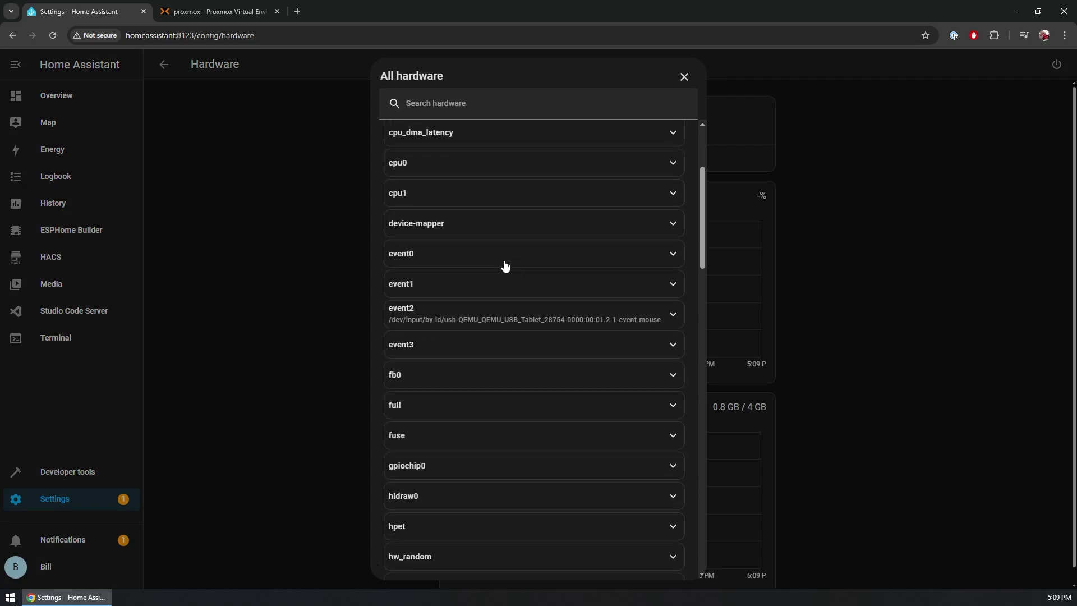
pyautogui.scroll(-10, 505, 266)
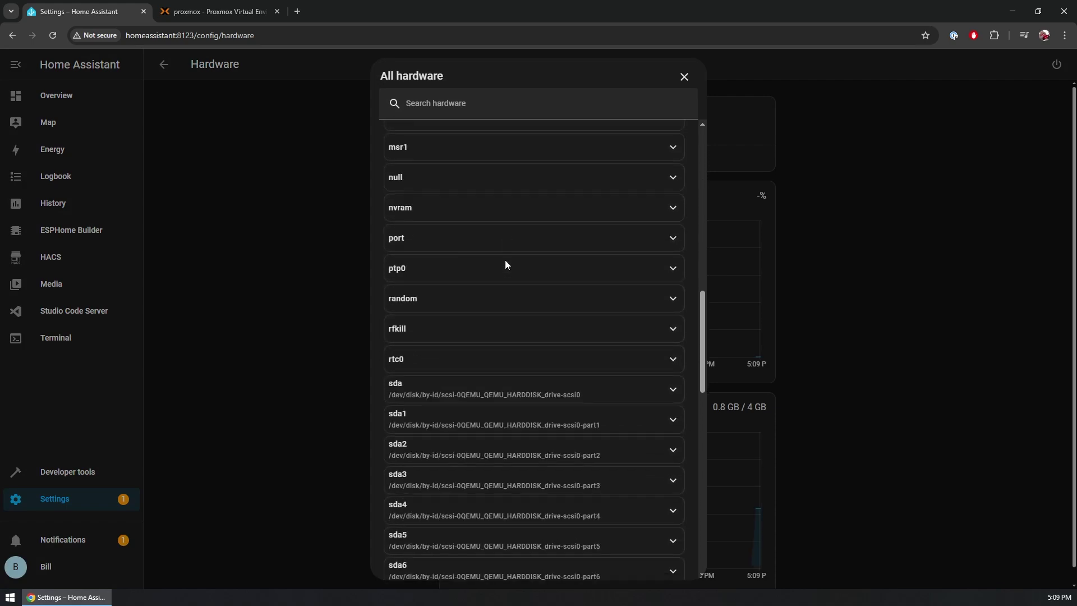
pyautogui.scroll(-9, 504, 265)
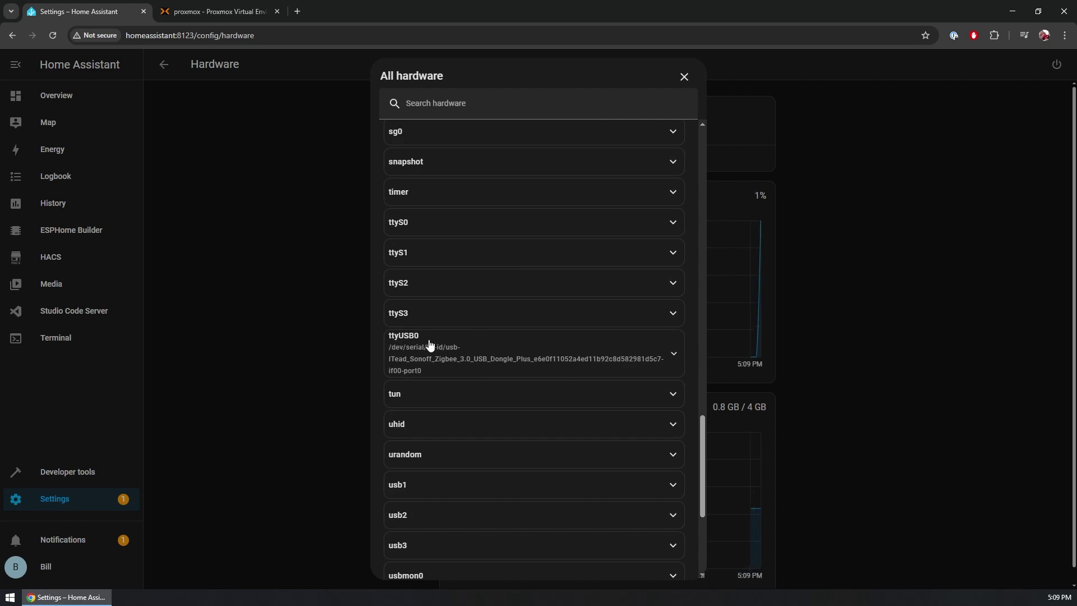
pyautogui.click(399, 348)
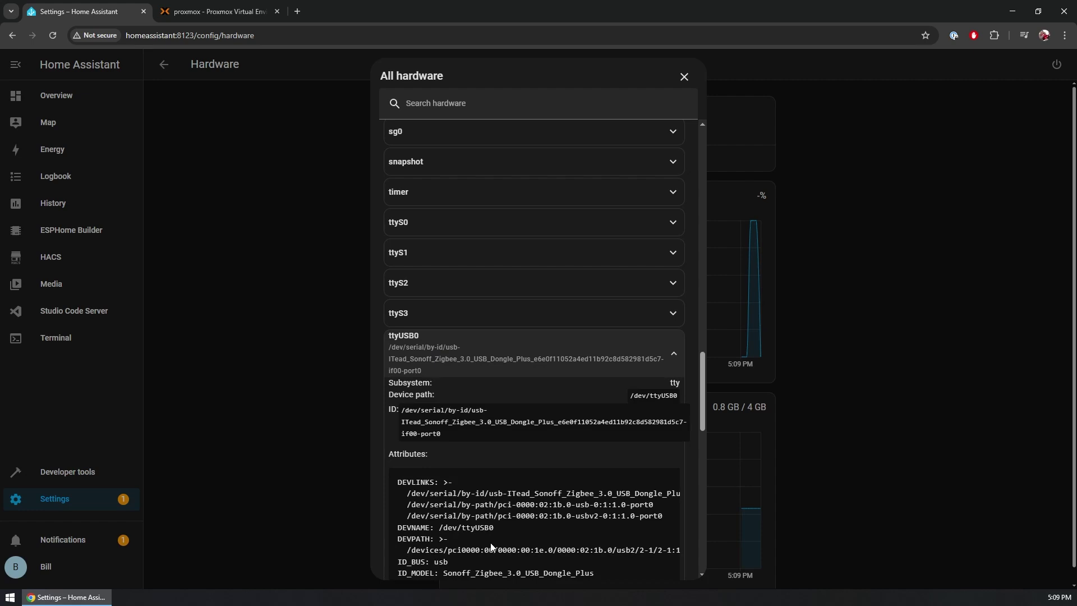
pyautogui.click(447, 352)
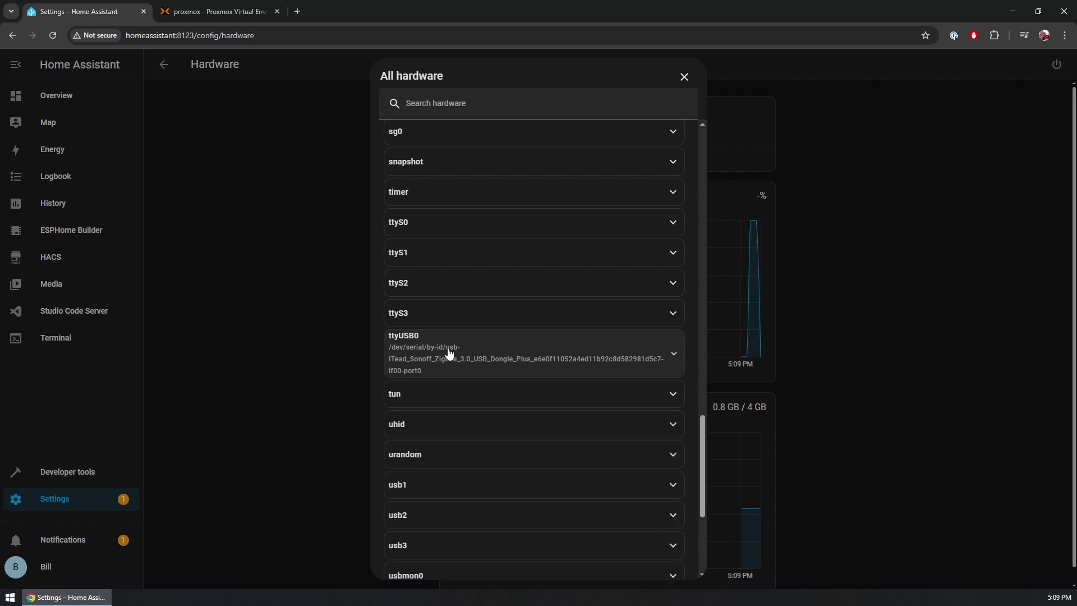
pyautogui.click(249, 6)
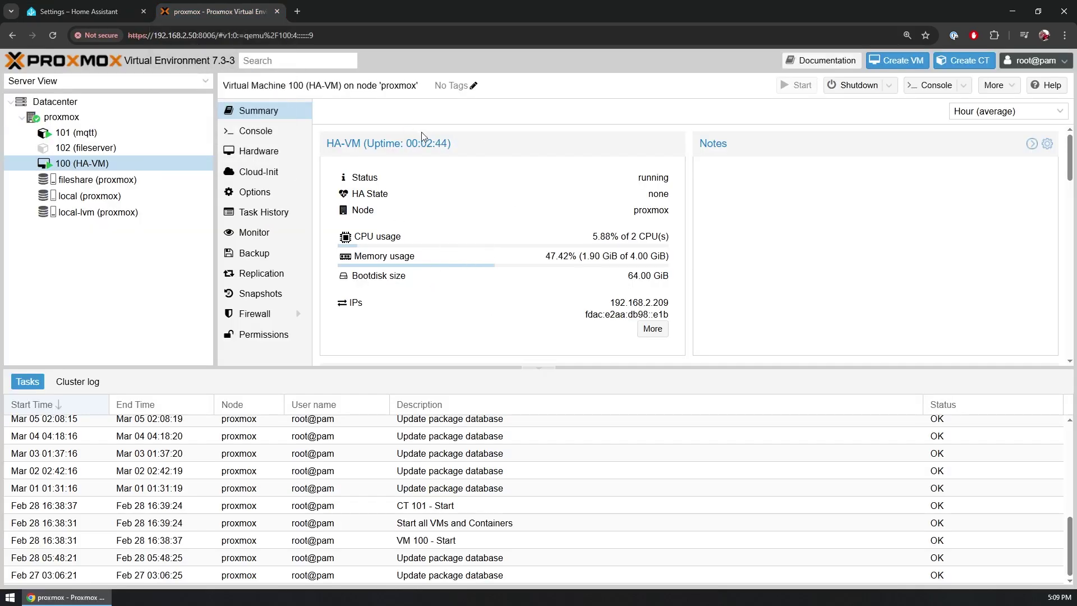
pyautogui.click(889, 89)
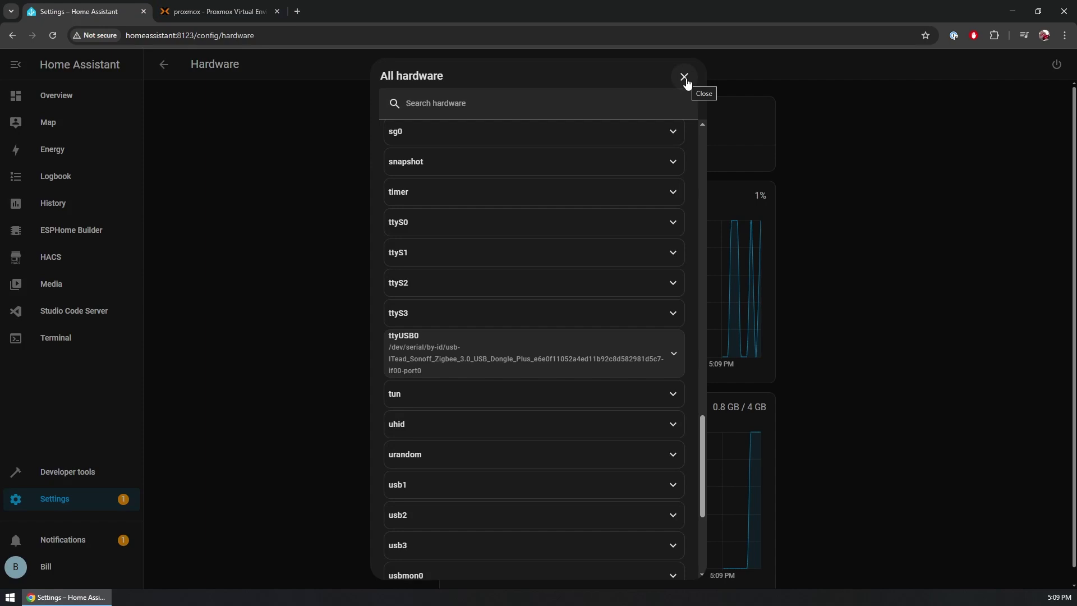
# - Close the All hardware dialog and return to the Settings overview
pyautogui.click(684, 78)
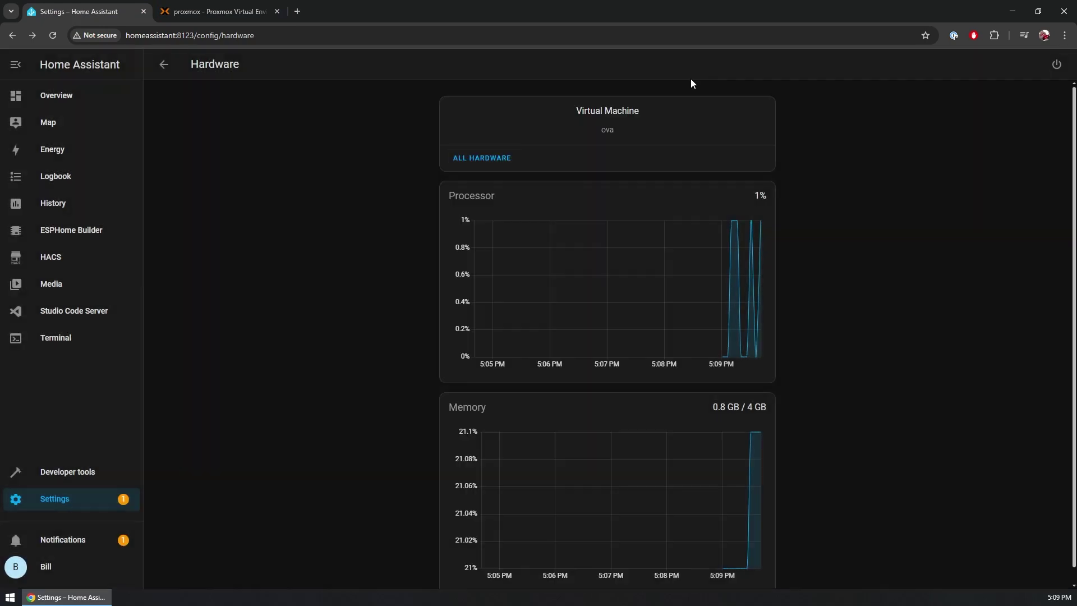
pyautogui.click(67, 498)
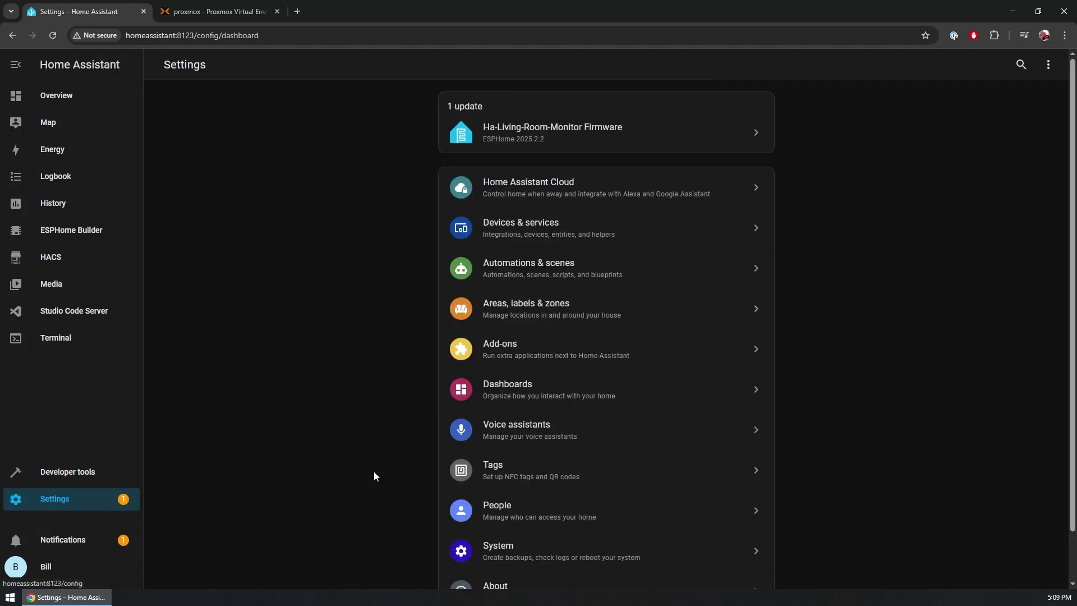
# - Add the discovered Sonoff Zigbee 3.0 USB Dongle Plus and choose to create a new network
pyautogui.click(521, 231)
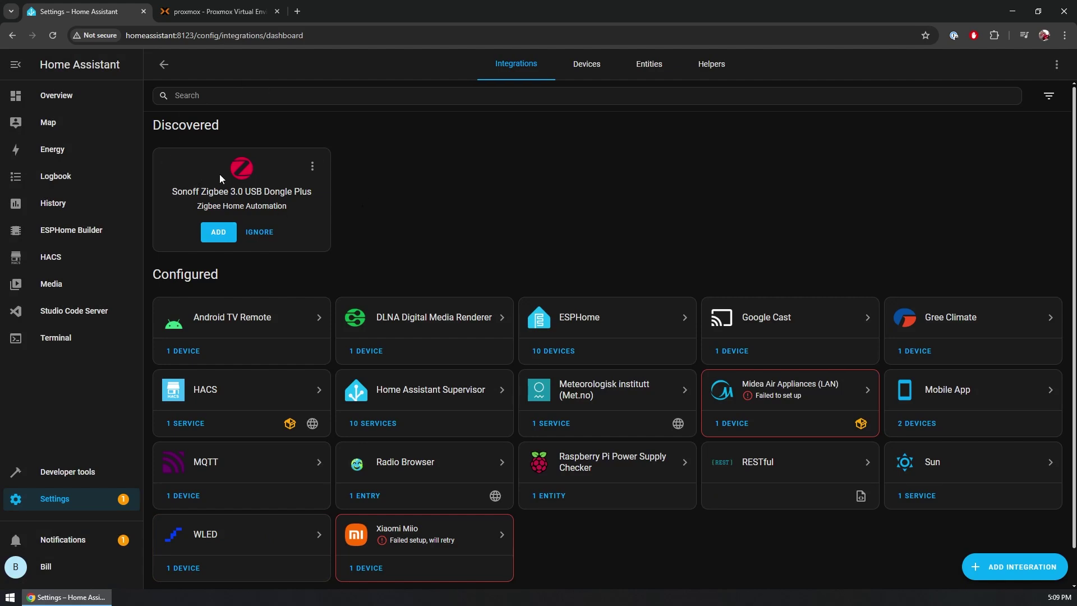
pyautogui.click(219, 231)
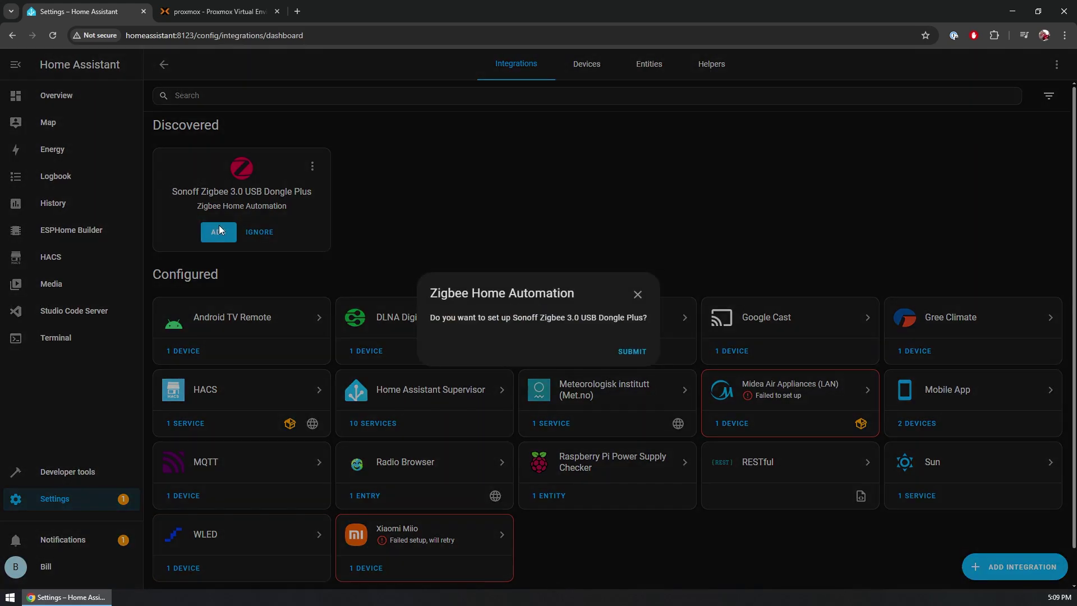
pyautogui.click(639, 354)
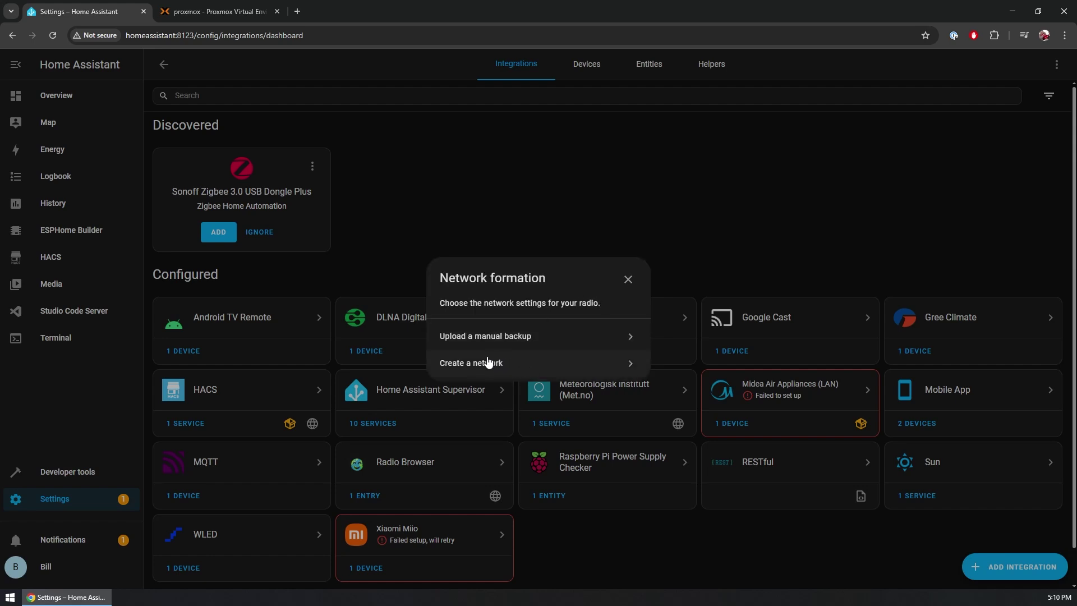
pyautogui.click(488, 362)
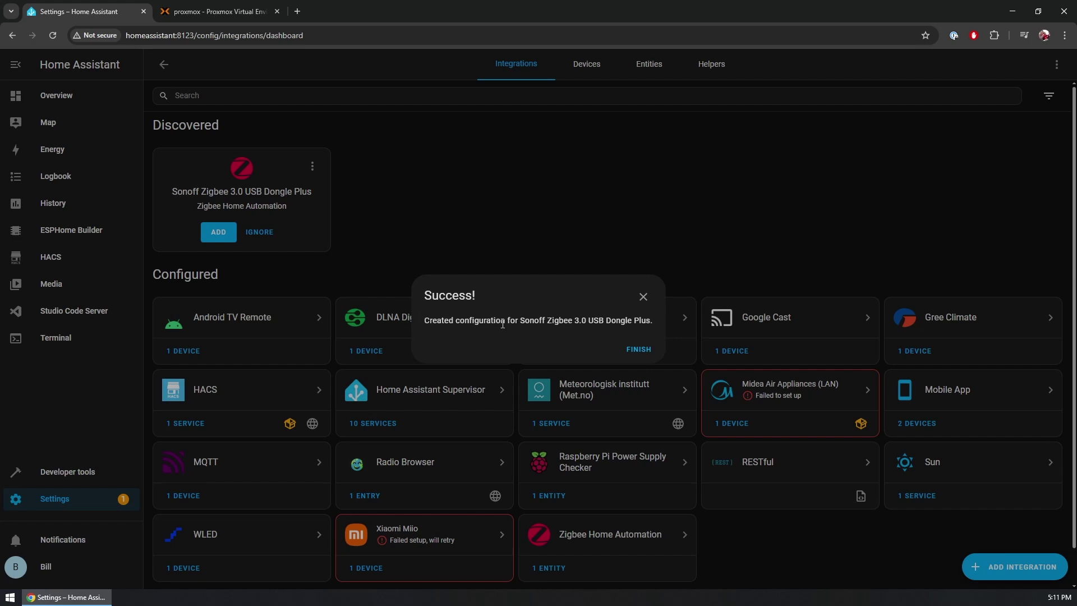
# - Finish the network setup, view the texas_instruments_cc2652 entity, and return to Integrations
pyautogui.click(640, 349)
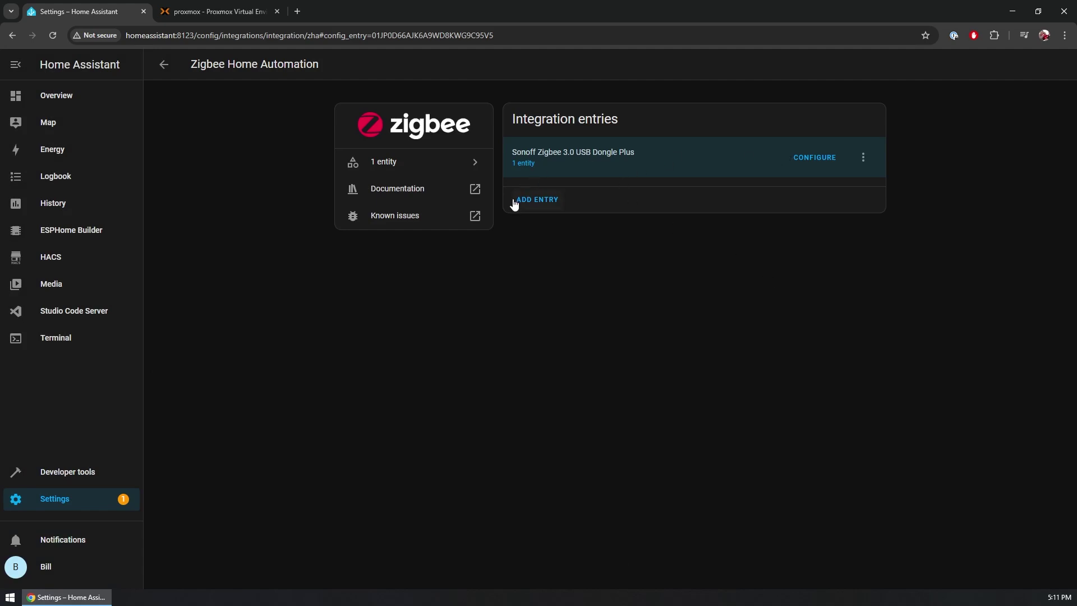
pyautogui.click(523, 163)
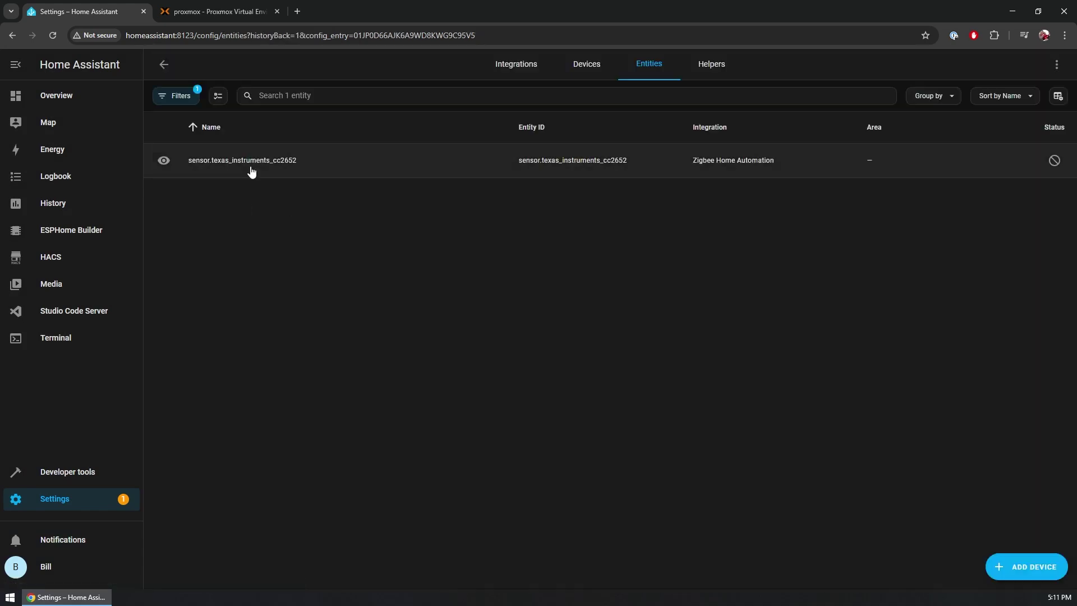
pyautogui.click(369, 164)
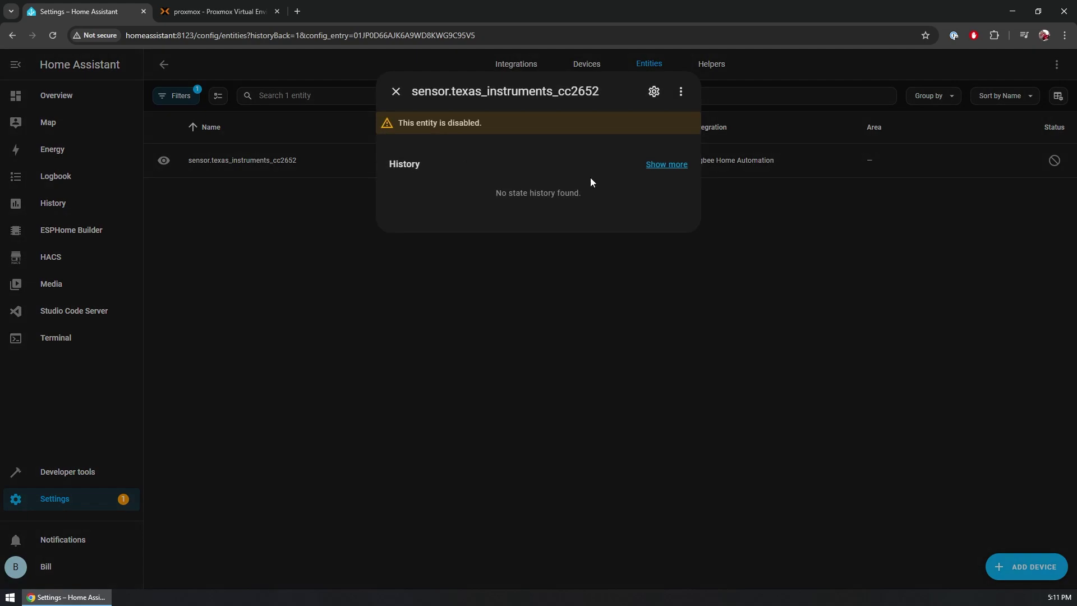
pyautogui.click(395, 91)
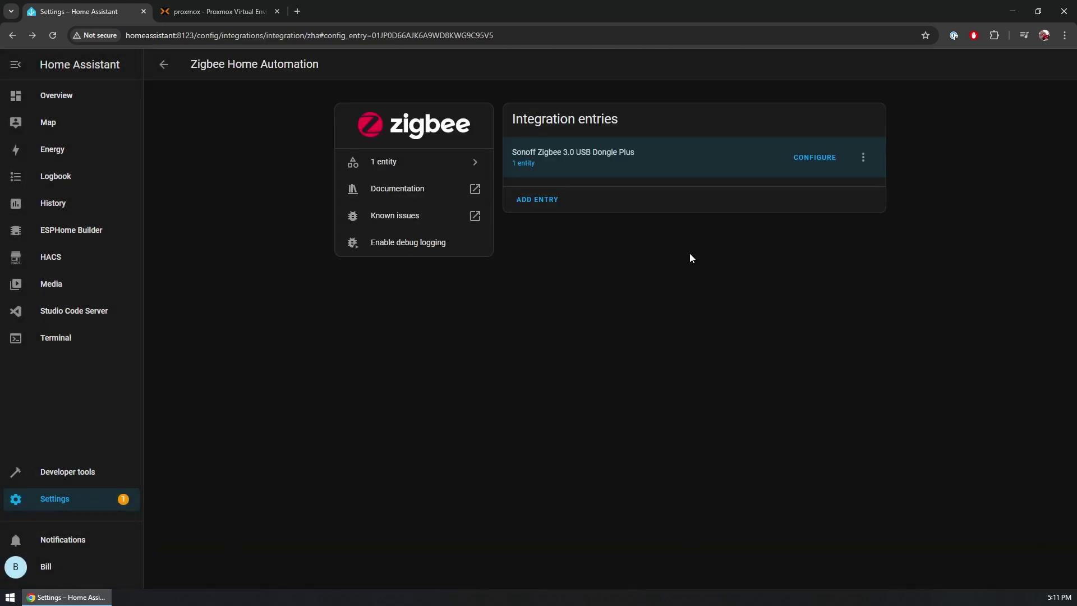
pyautogui.click(164, 64)
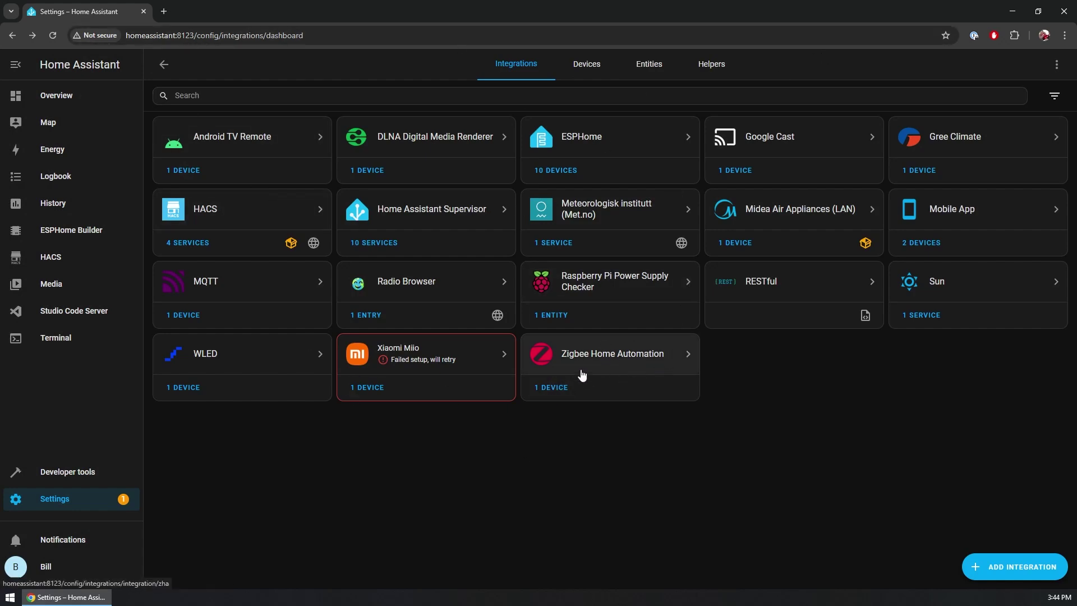
# - Pair a new Zigbee device named TestLight, place it in Office, and open its page
pyautogui.click(550, 386)
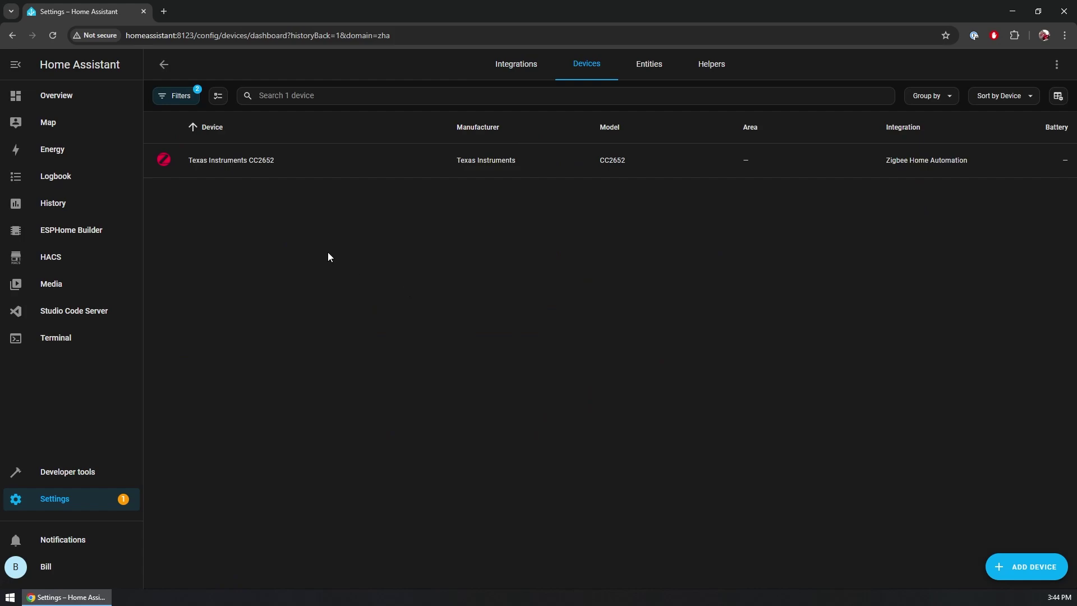
pyautogui.click(1017, 571)
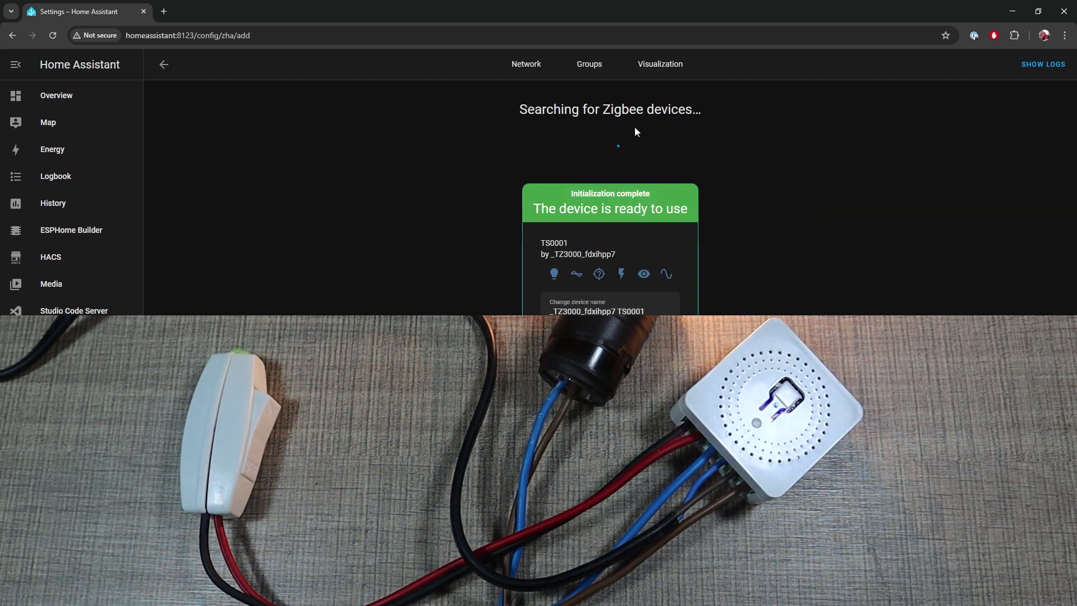
pyautogui.tripleClick(596, 313)
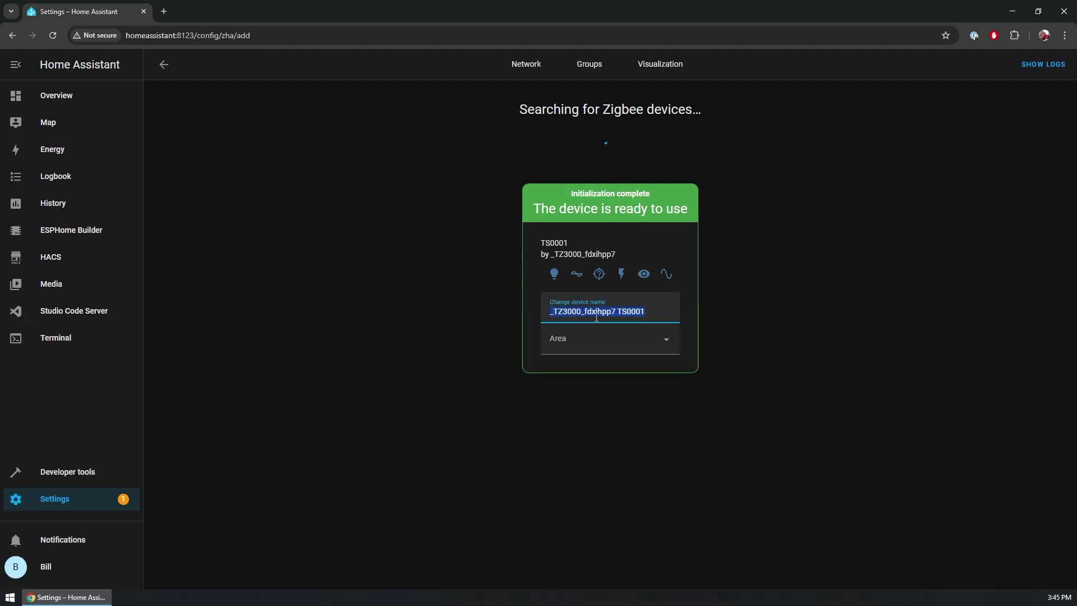
pyautogui.write('TestLight')
pyautogui.click(596, 339)
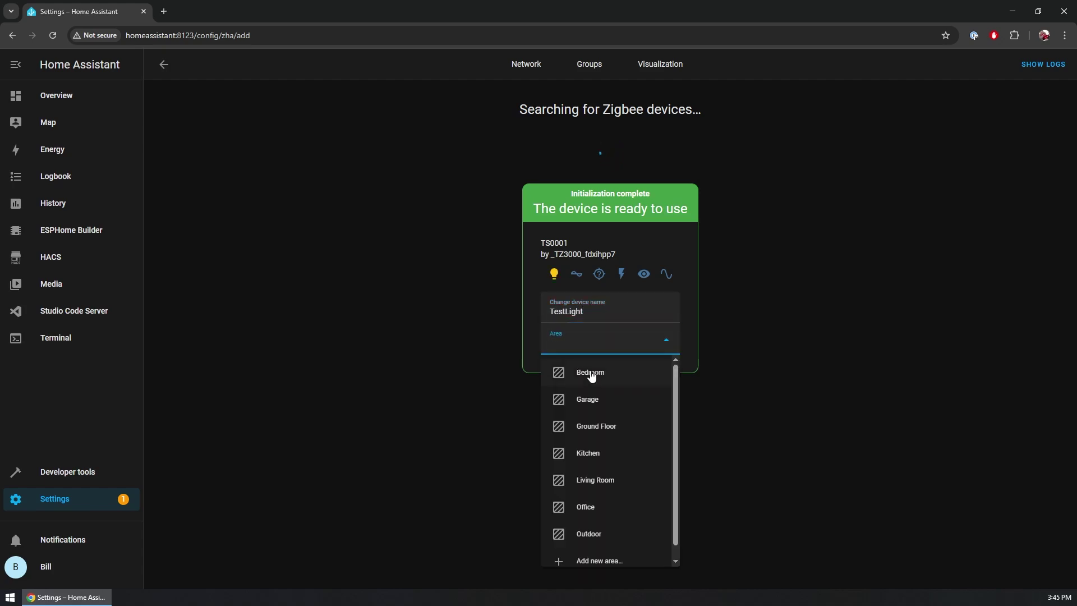
pyautogui.click(597, 510)
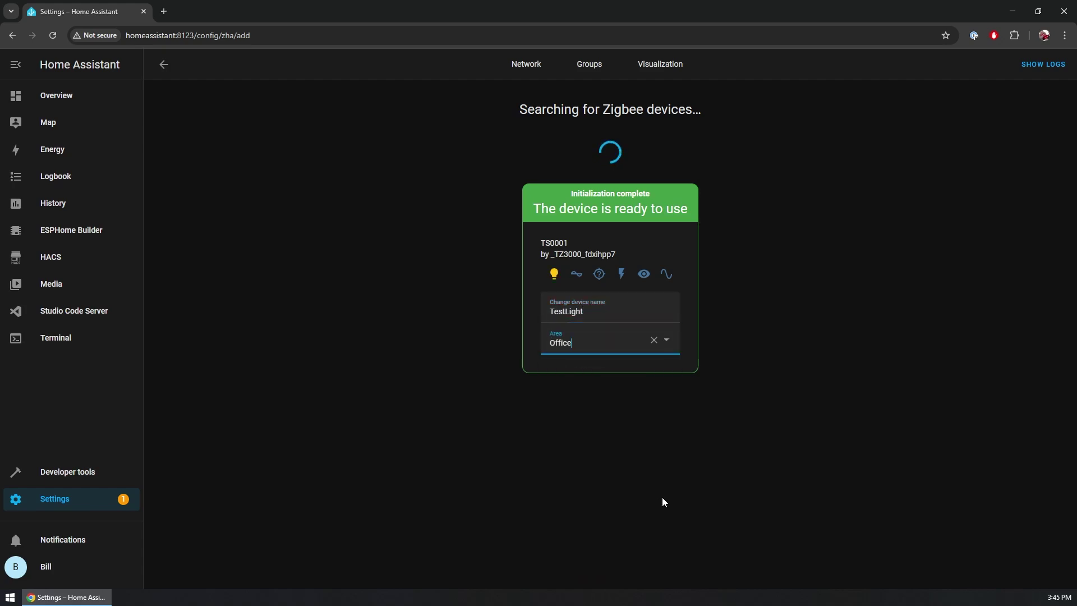
pyautogui.click(788, 167)
pyautogui.click(164, 65)
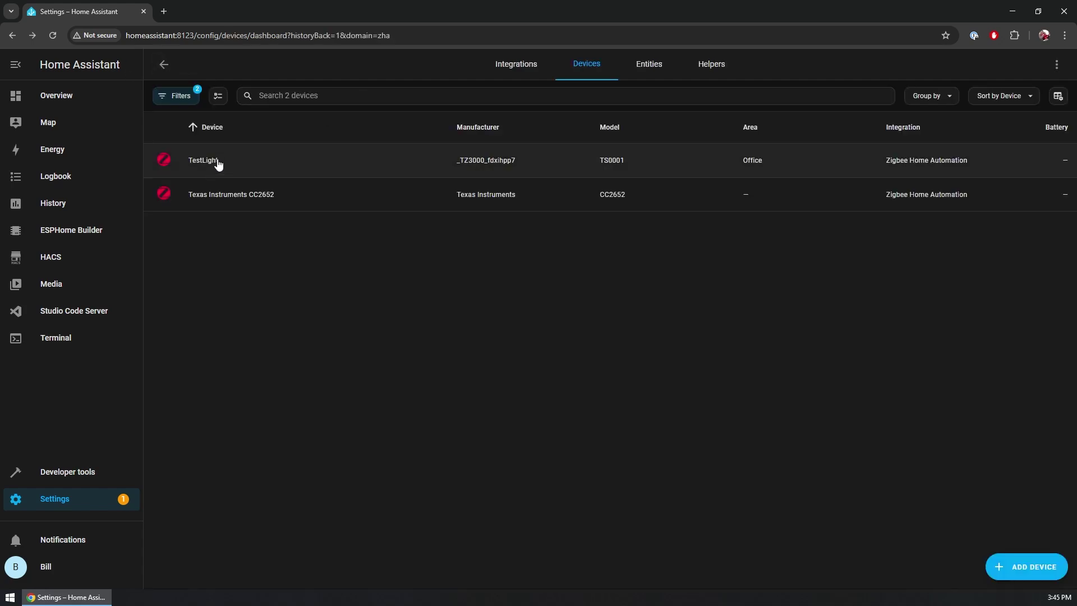
pyautogui.click(205, 163)
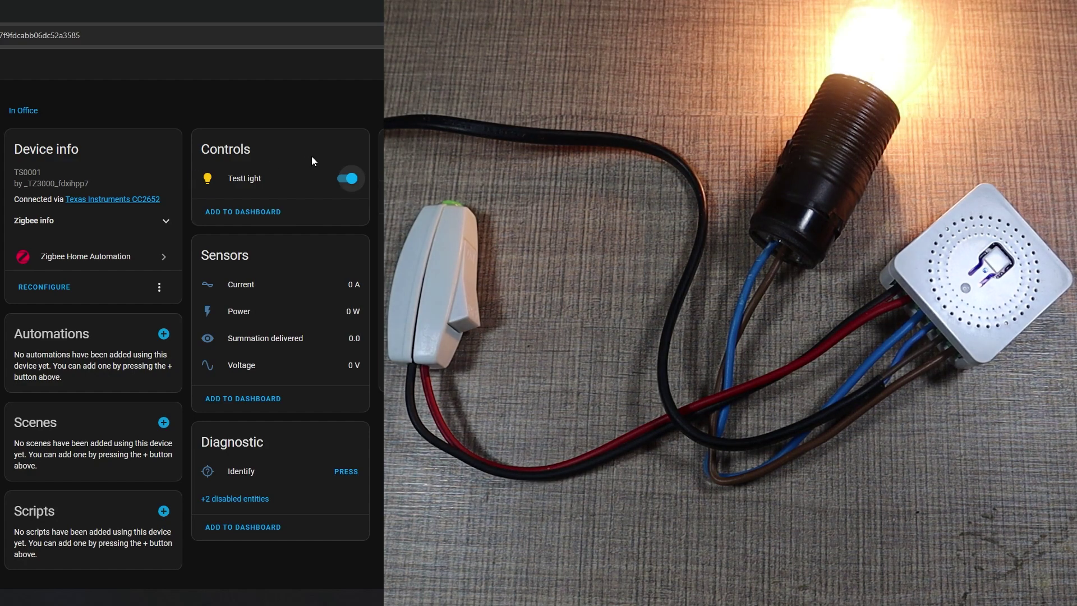
# - Switch TestLight off, on, and off again from its Controls card toggle
pyautogui.click(344, 179)
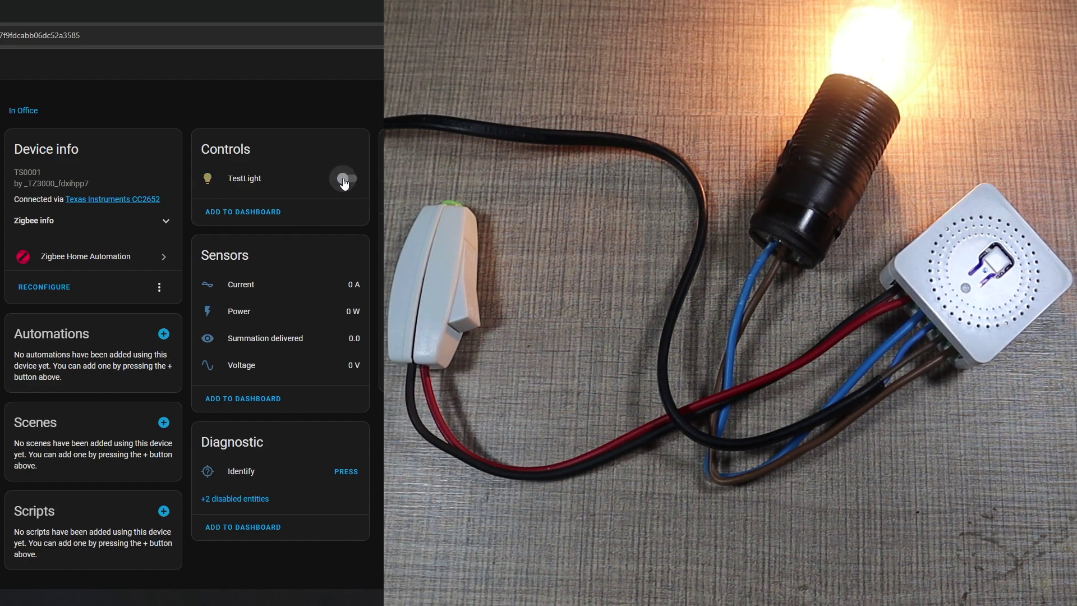
pyautogui.click(343, 180)
pyautogui.click(345, 180)
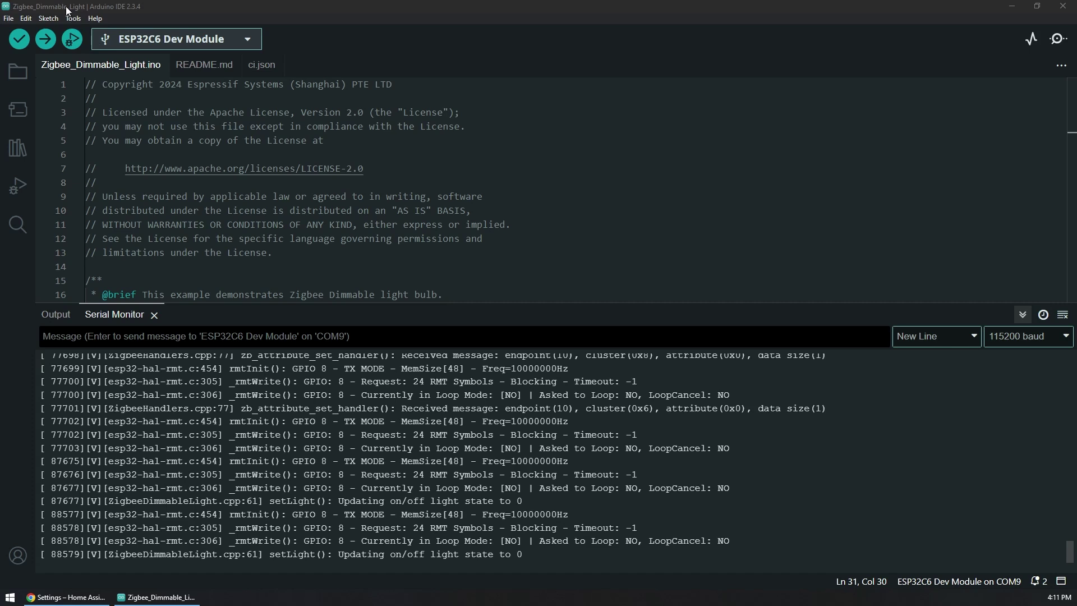
# - Check the Zigbee_Dimmable_Light serial log, then return to Home Assistant's Zigbee devices list
pyautogui.doubleClick(208, 83)
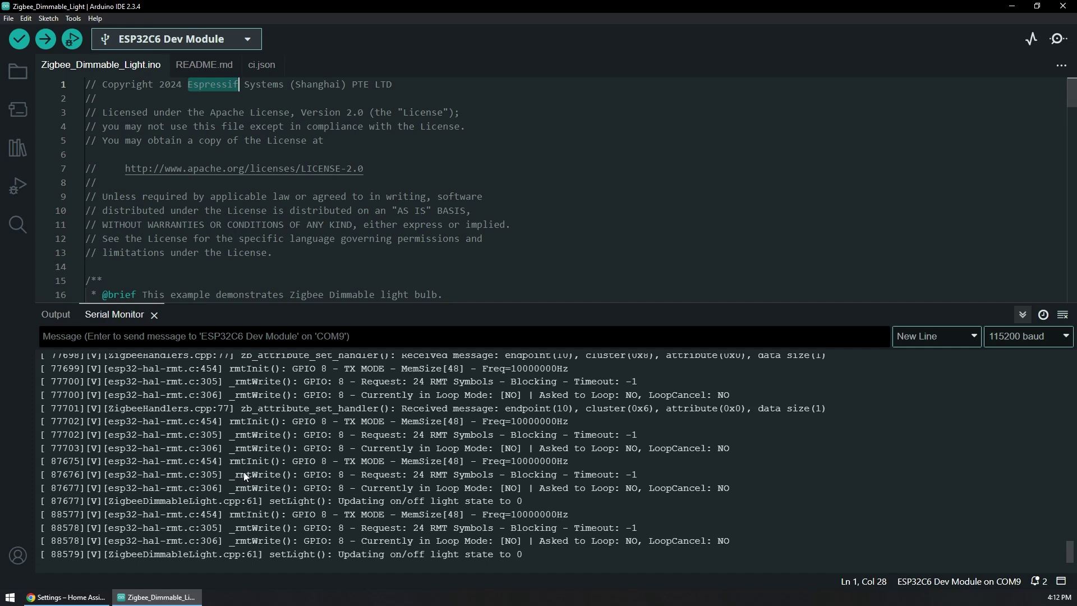
pyautogui.hotkey('alt', 'Tab')
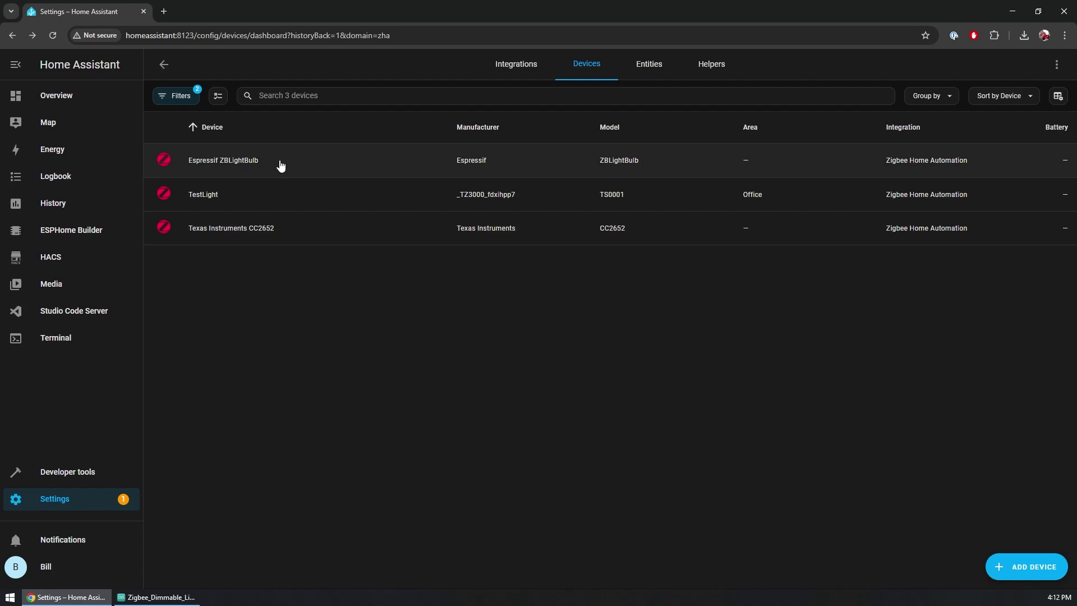
# - Open the Espressif ZBLightBulb device and toggle its light on, off, on, then off again
pyautogui.click(245, 162)
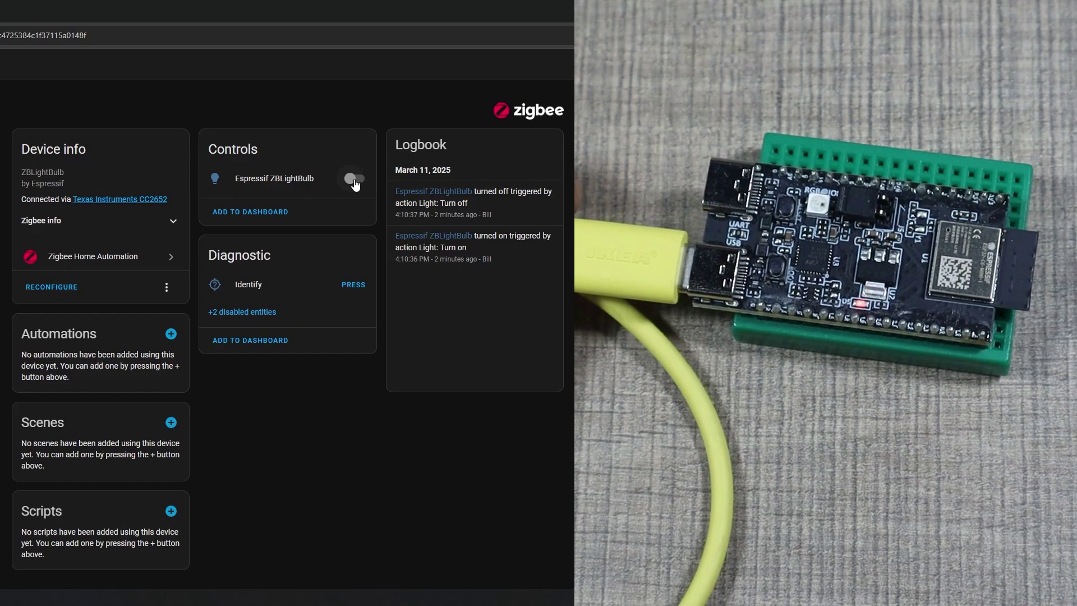
pyautogui.click(679, 185)
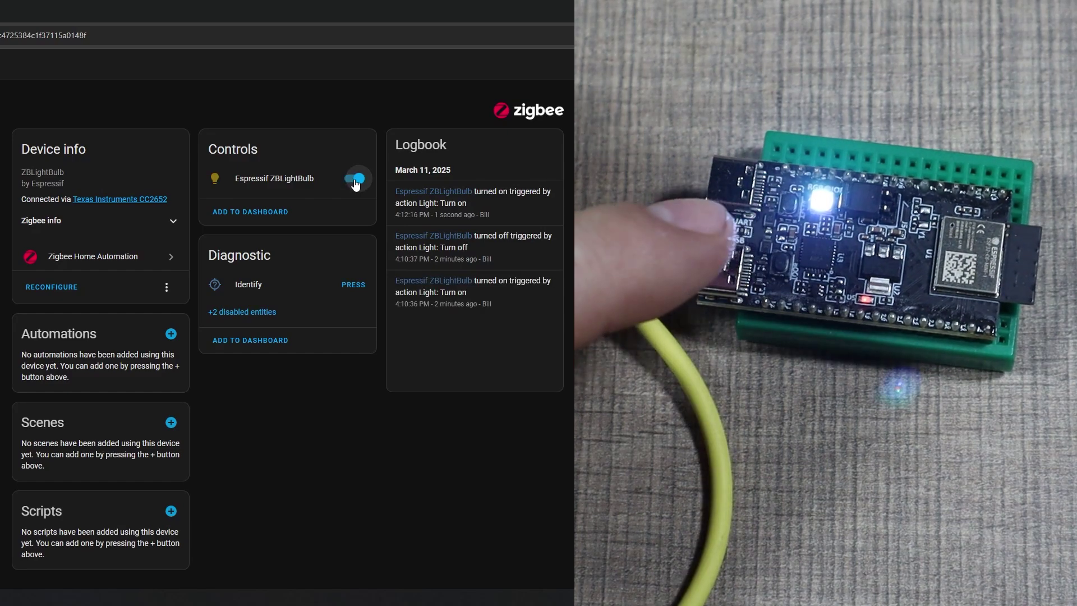
pyautogui.click(355, 179)
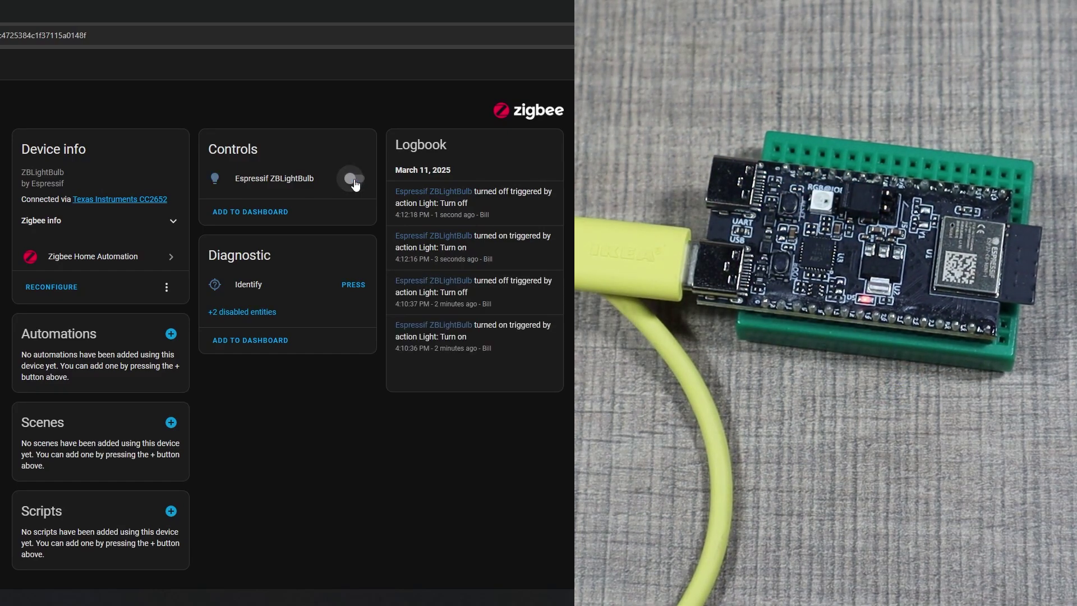
pyautogui.click(354, 179)
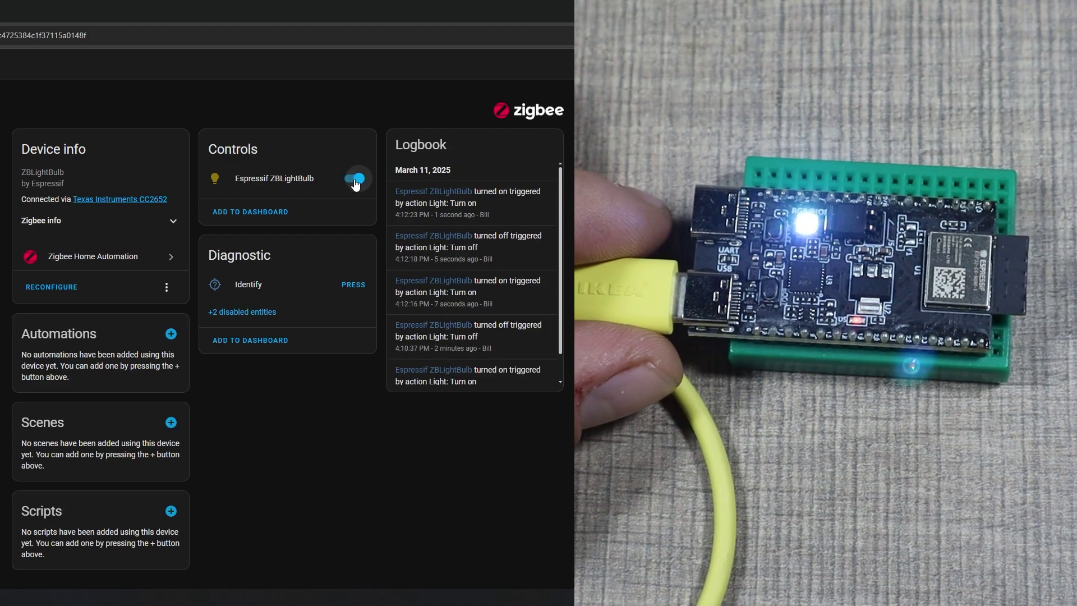
pyautogui.click(355, 179)
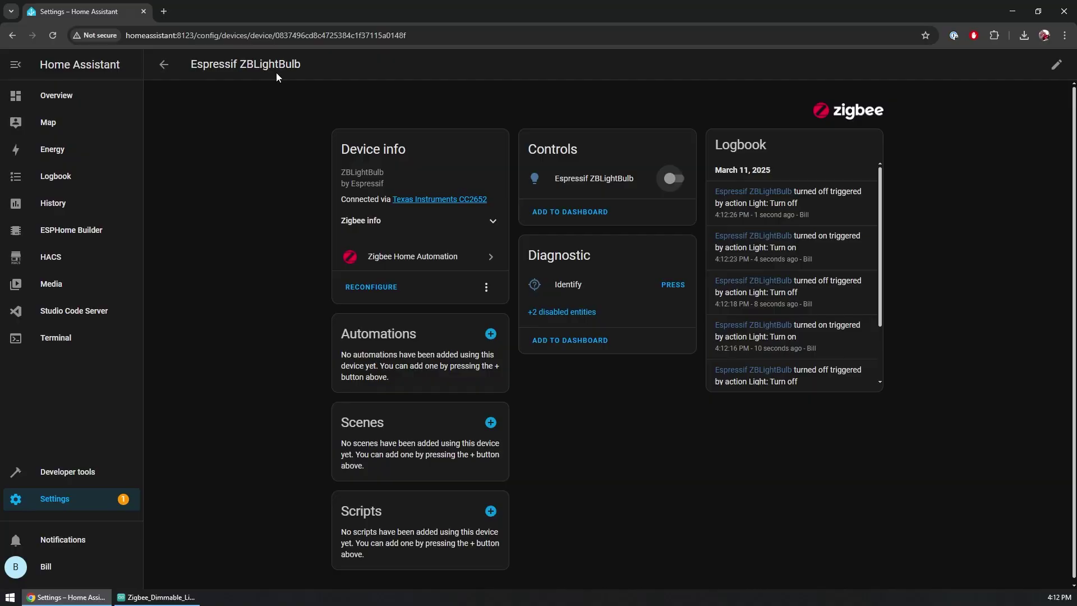
pyautogui.click(157, 597)
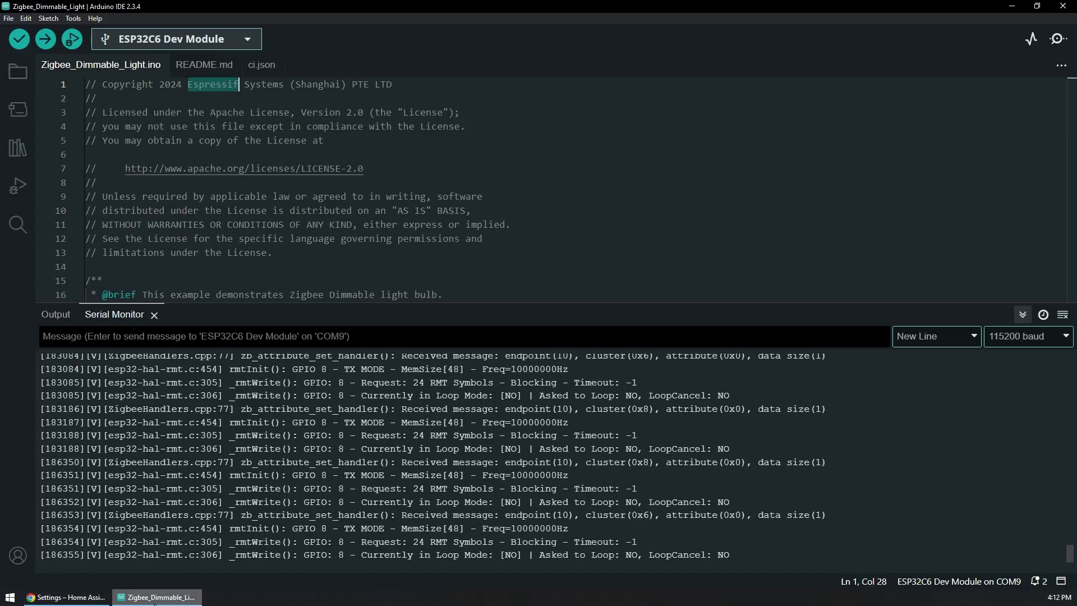
pyautogui.scroll(-12, 460, 244)
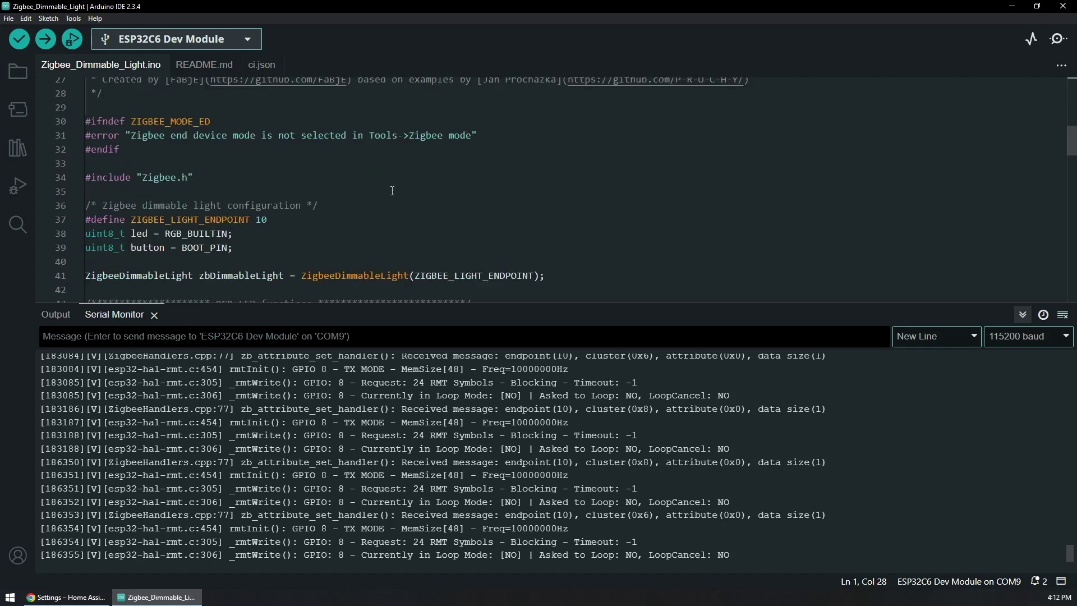
pyautogui.scroll(-3, 393, 191)
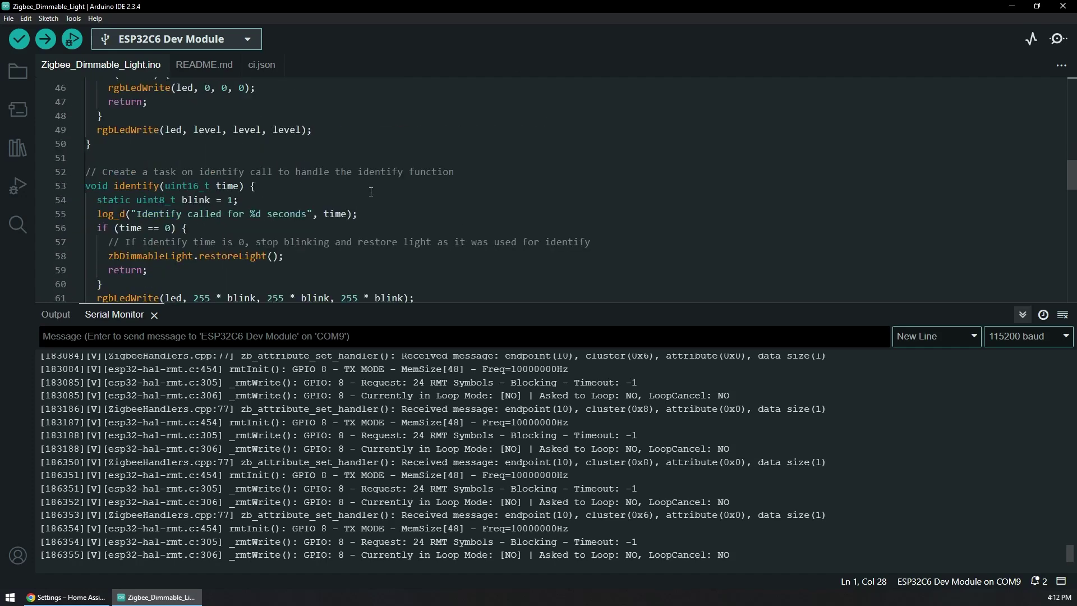
pyautogui.click(66, 596)
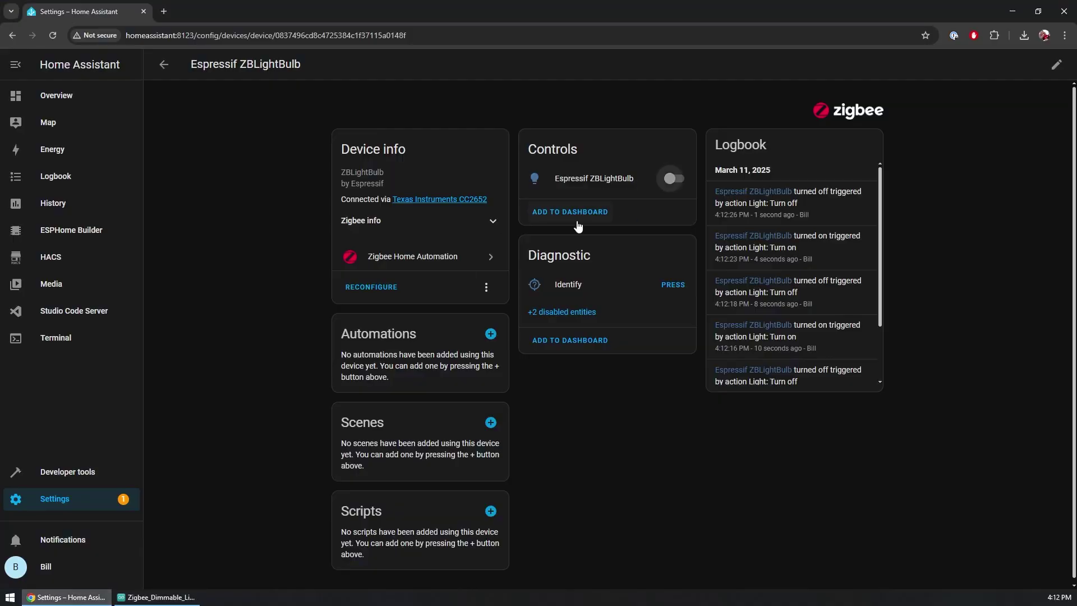
# - Reveal the hidden LQI and RSSI entities, make the light identify itself, and reload
pyautogui.click(568, 313)
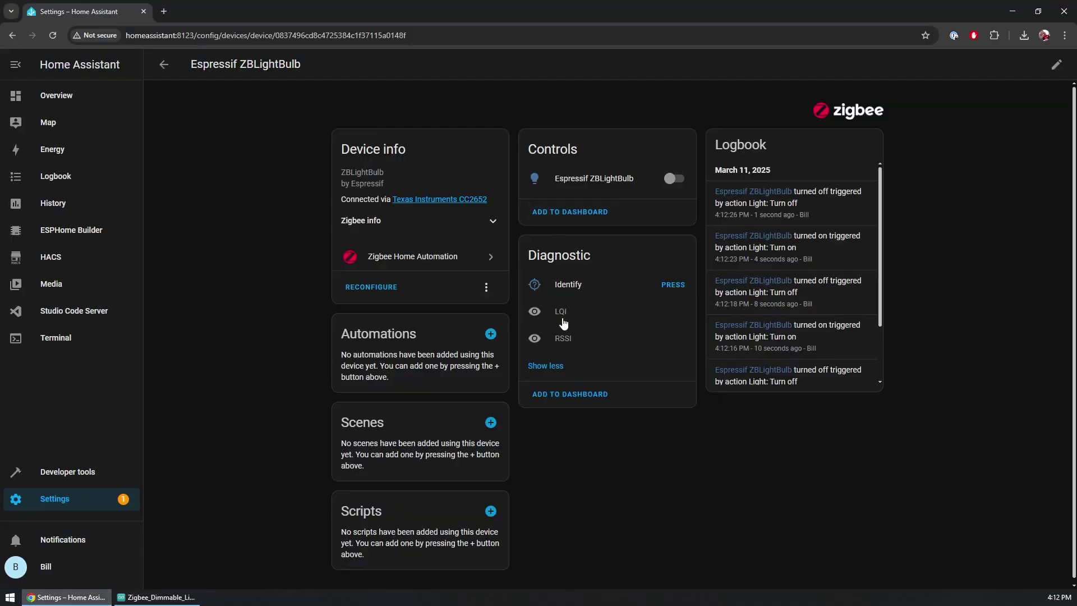
pyautogui.click(671, 286)
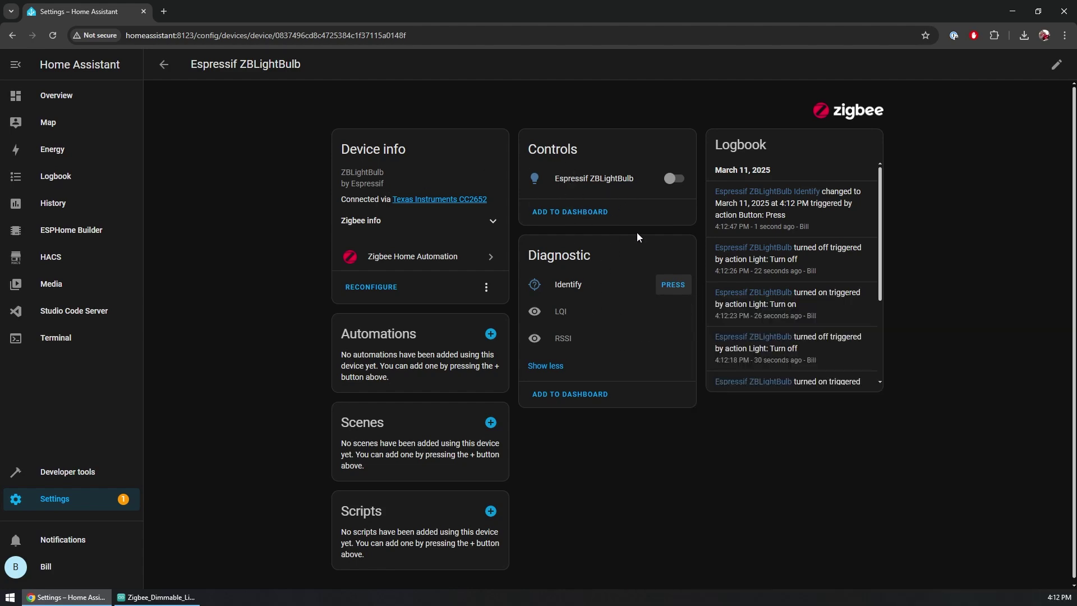
pyautogui.click(49, 38)
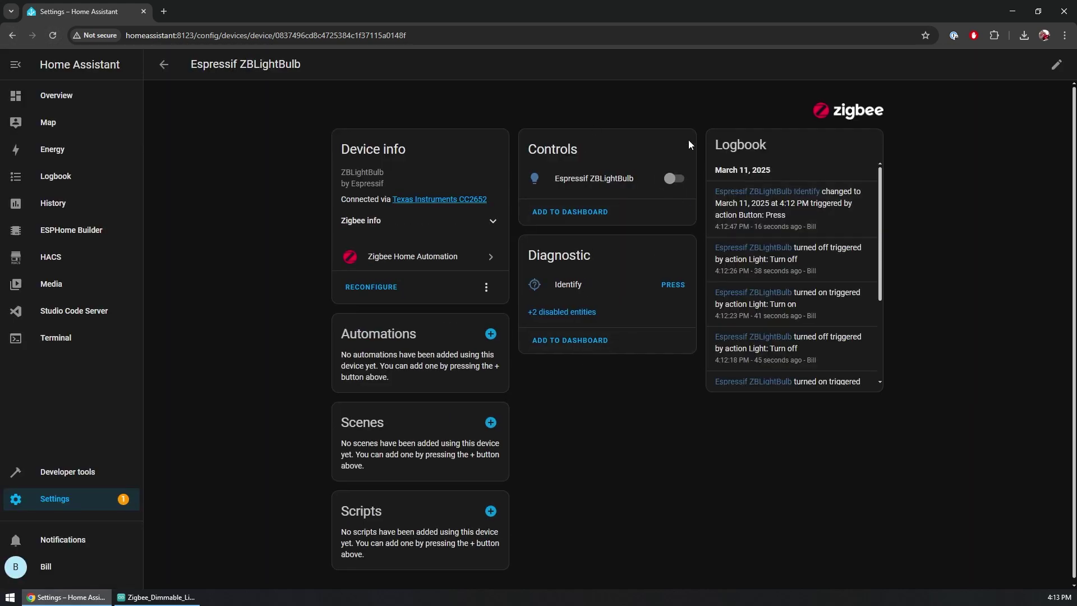
# - Run a full reconfiguration of the Espressif ZBLightBulb, then refresh the device page
pyautogui.click(373, 287)
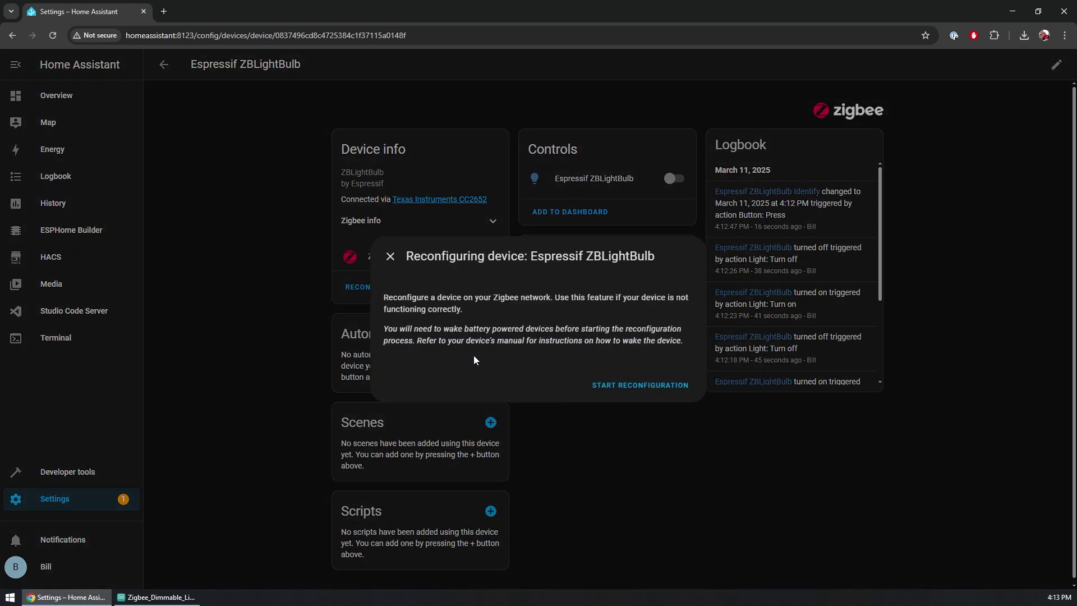
pyautogui.click(631, 385)
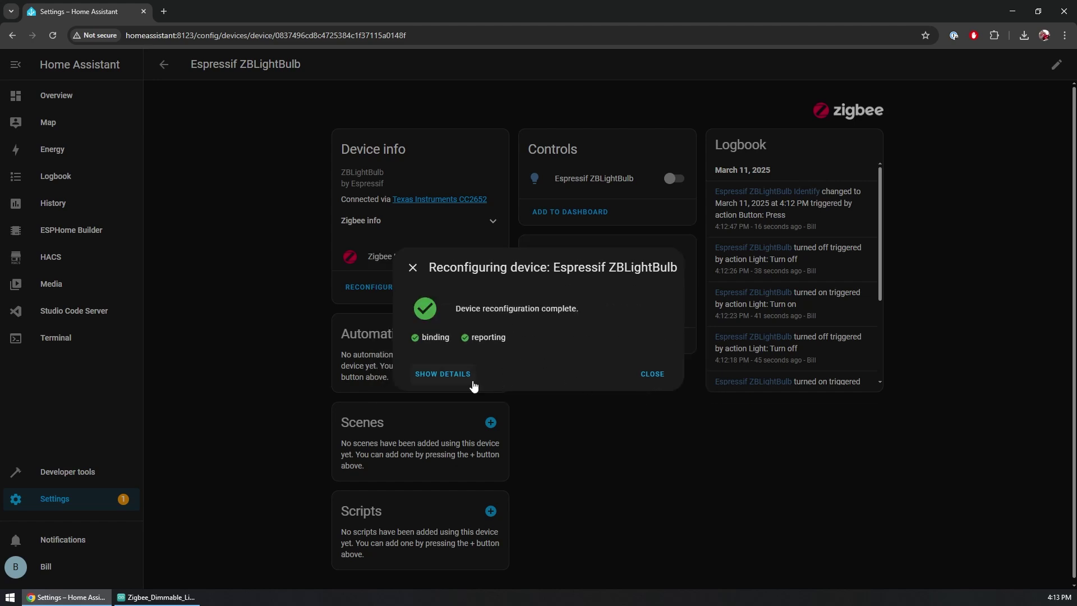
pyautogui.click(652, 375)
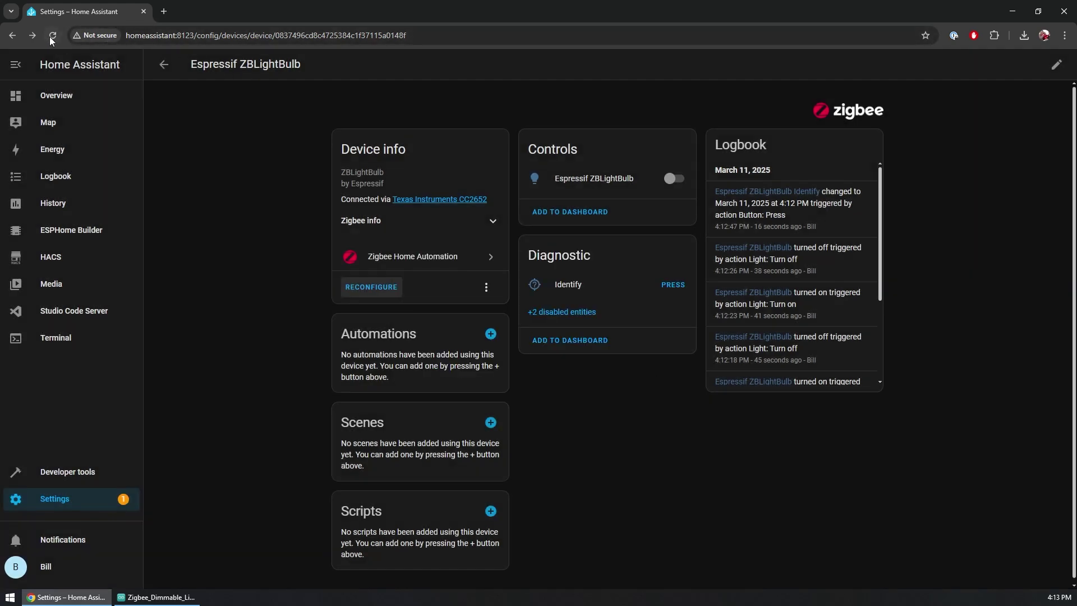
pyautogui.press('F5')
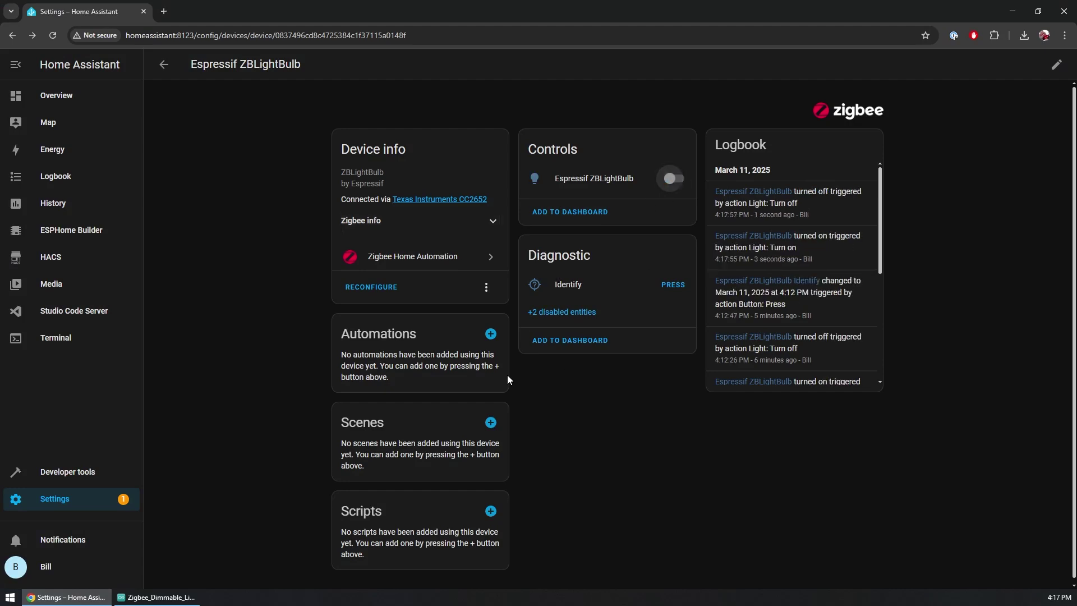
pyautogui.click(175, 603)
pyautogui.scroll(-10, 252, 192)
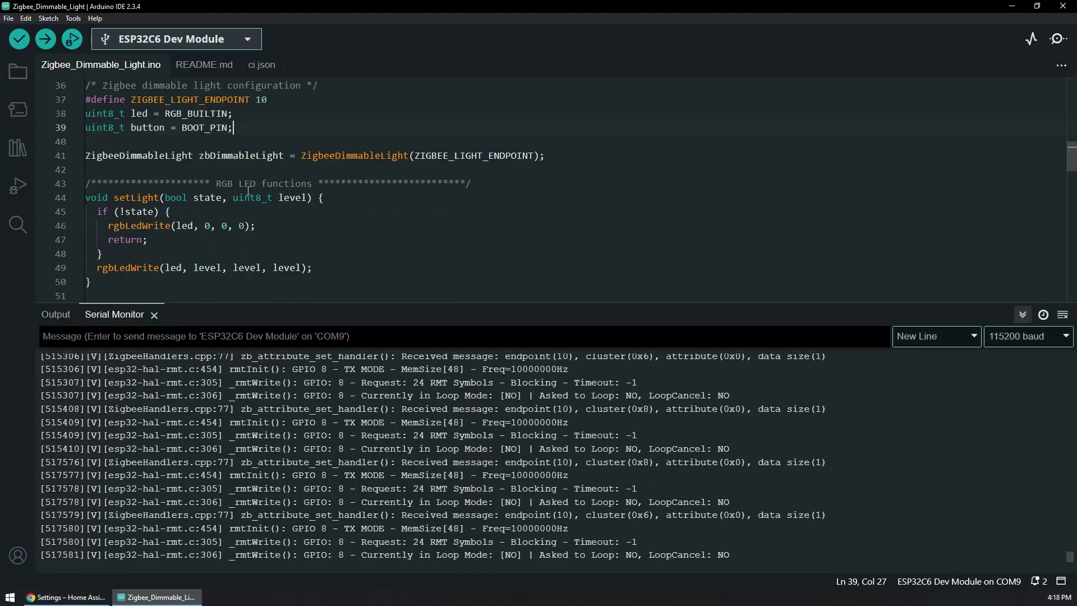
pyautogui.scroll(-14, 252, 192)
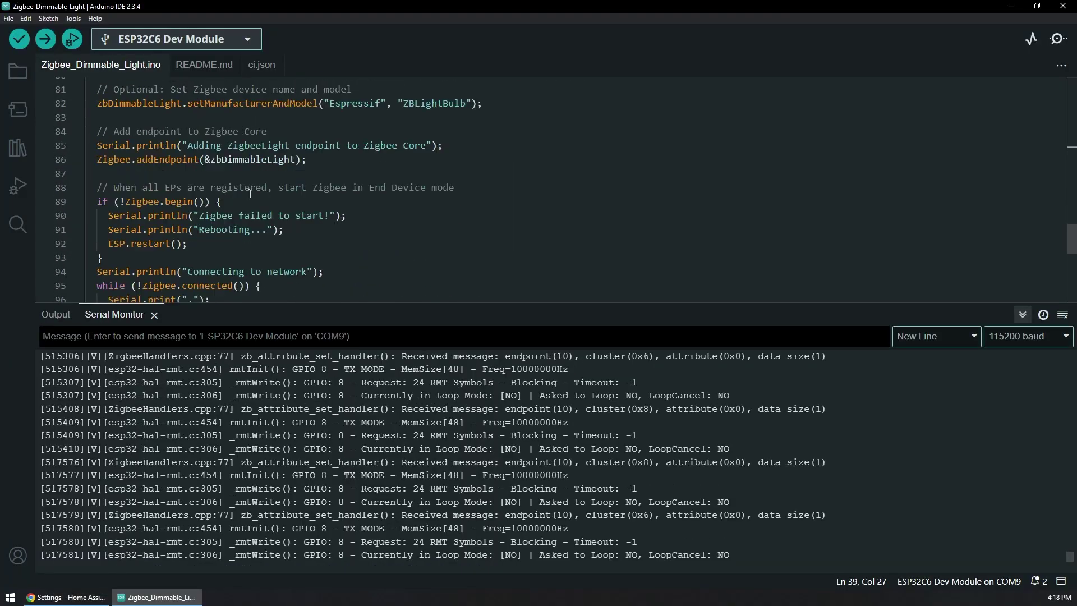
pyautogui.scroll(-3, 250, 194)
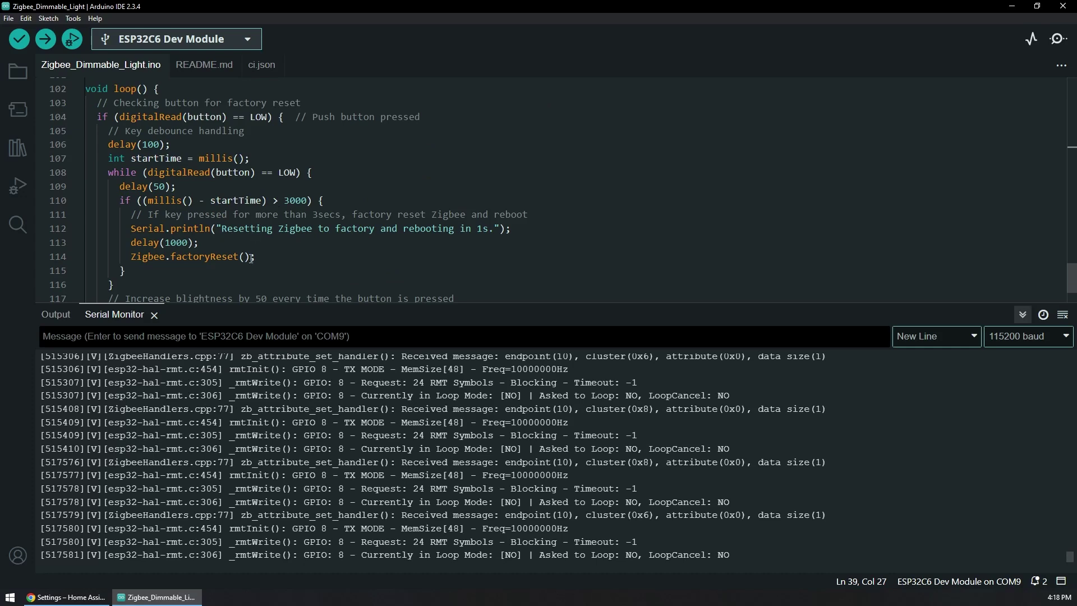
pyautogui.moveTo(194, 235); pyautogui.dragTo(168, 214)
pyautogui.scroll(-2, 191, 205)
pyautogui.click(253, 228)
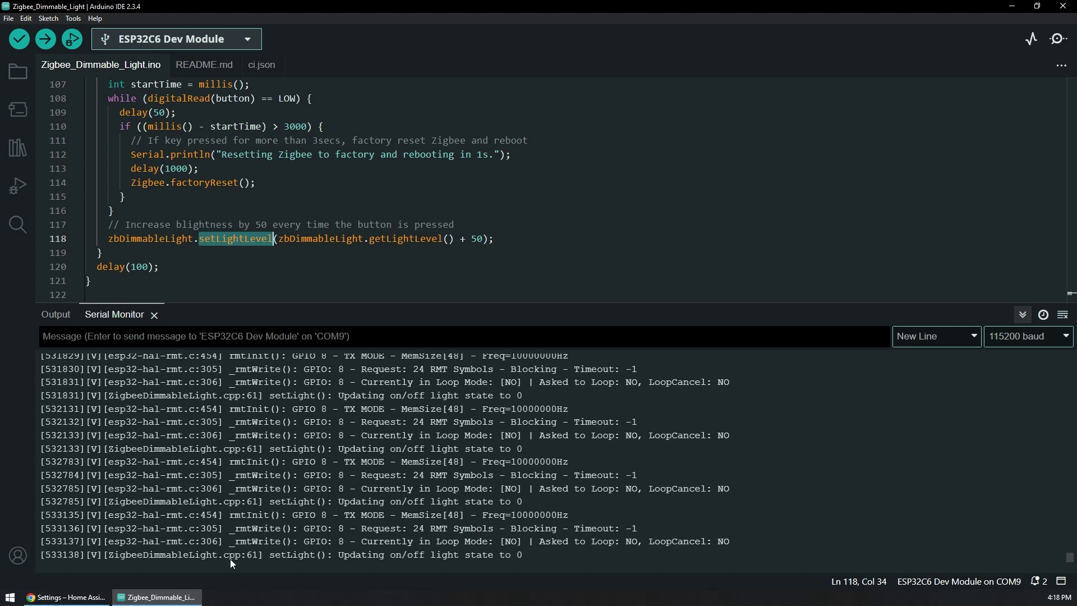
pyautogui.hotkey('alt', 'Tab')
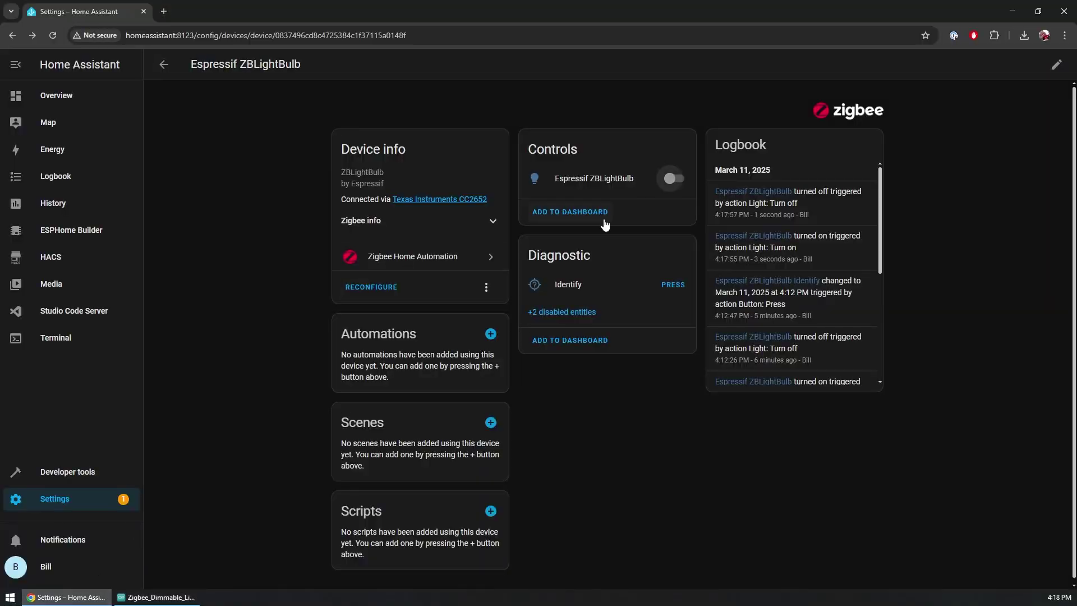